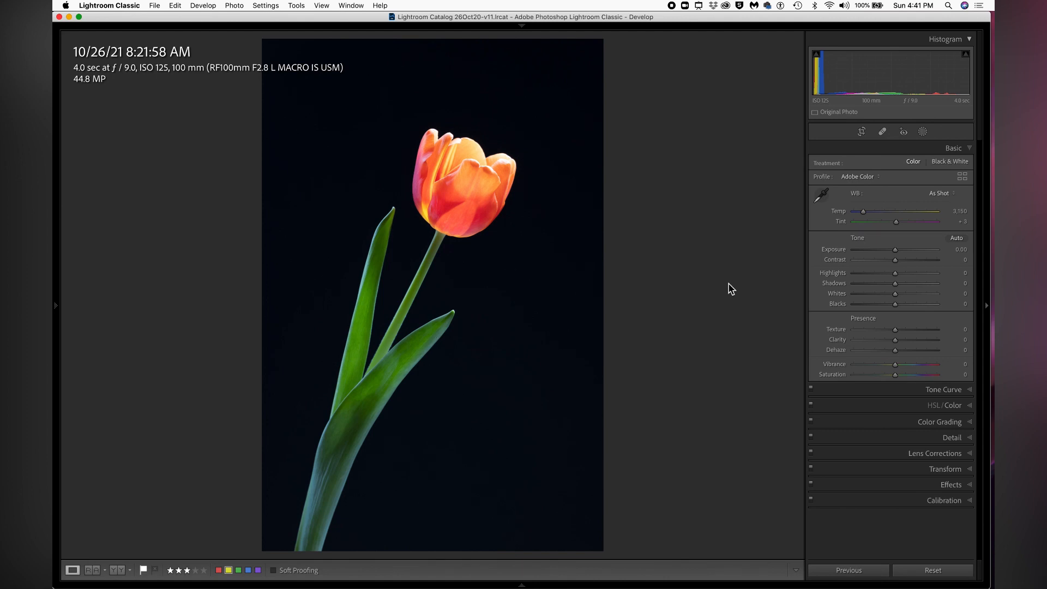
Step: Hide the photo information overlay, and set Highlights to -11 and both Vibrance and Saturation to +13
key("i")
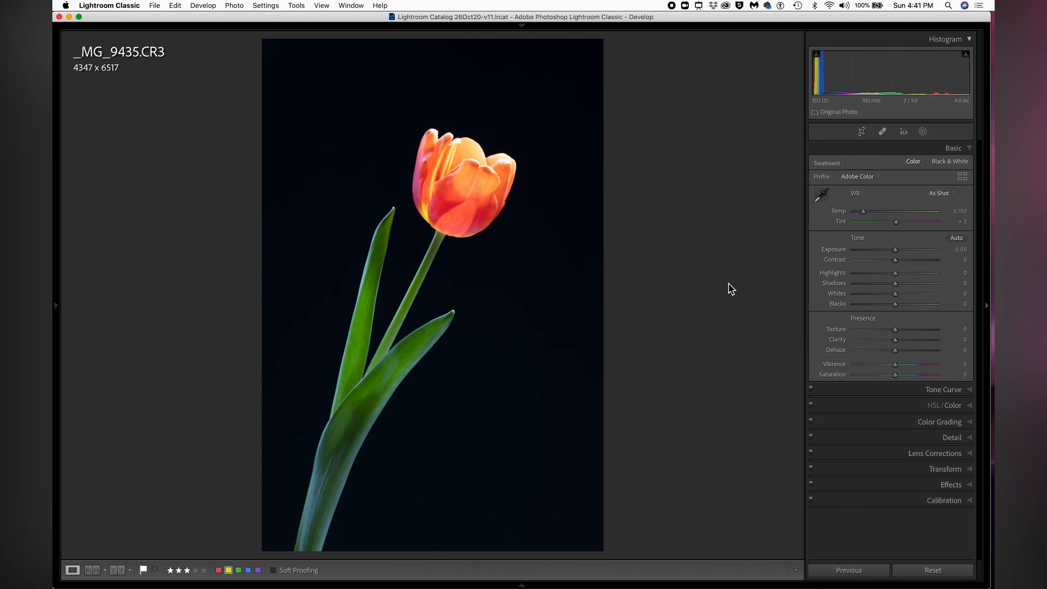
key("i")
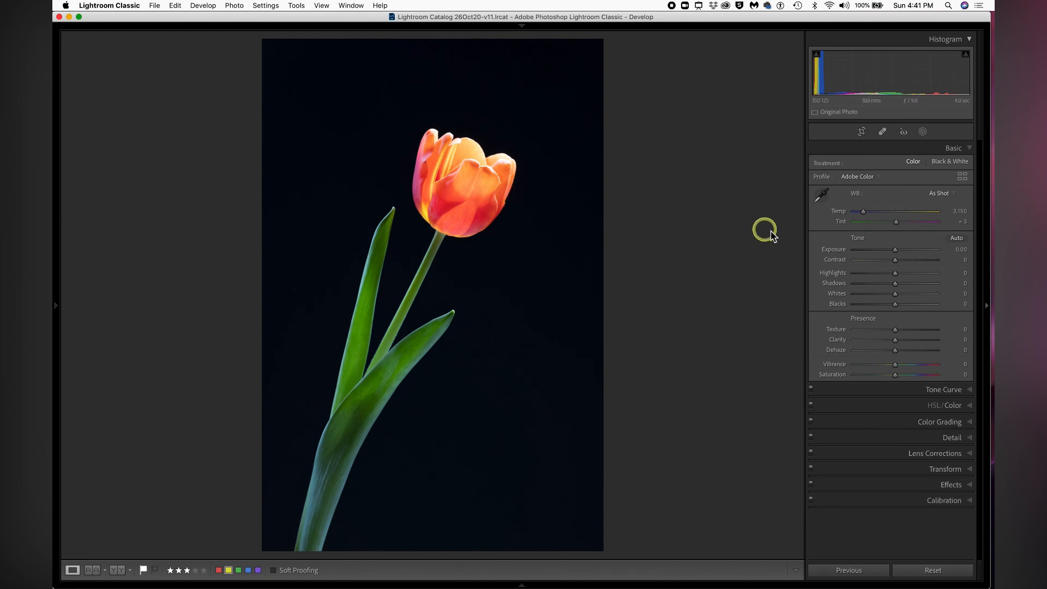
left_click_drag(891, 273, 890, 278)
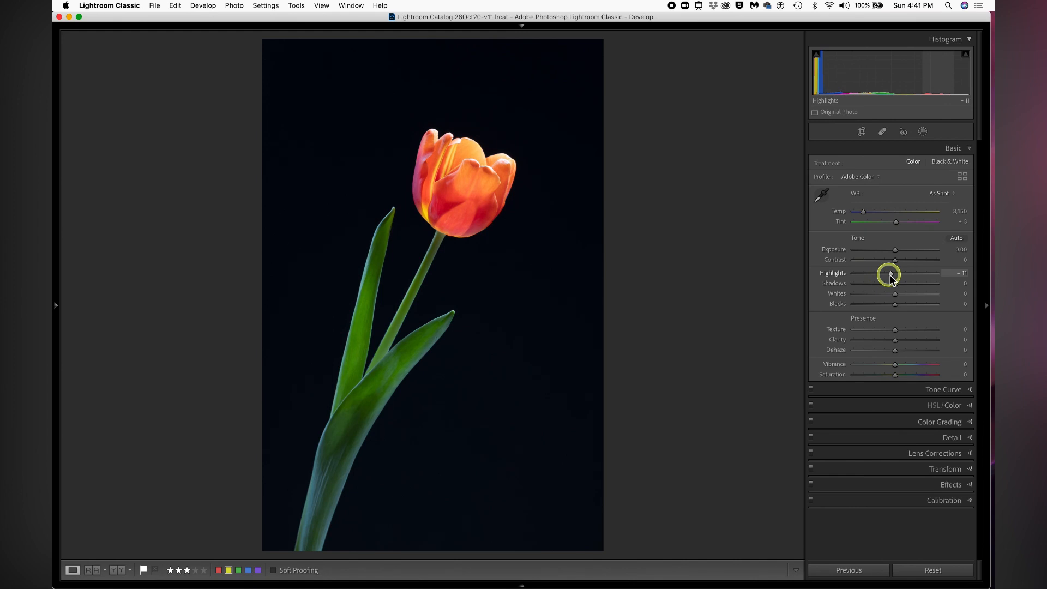
left_click_drag(892, 363, 900, 376)
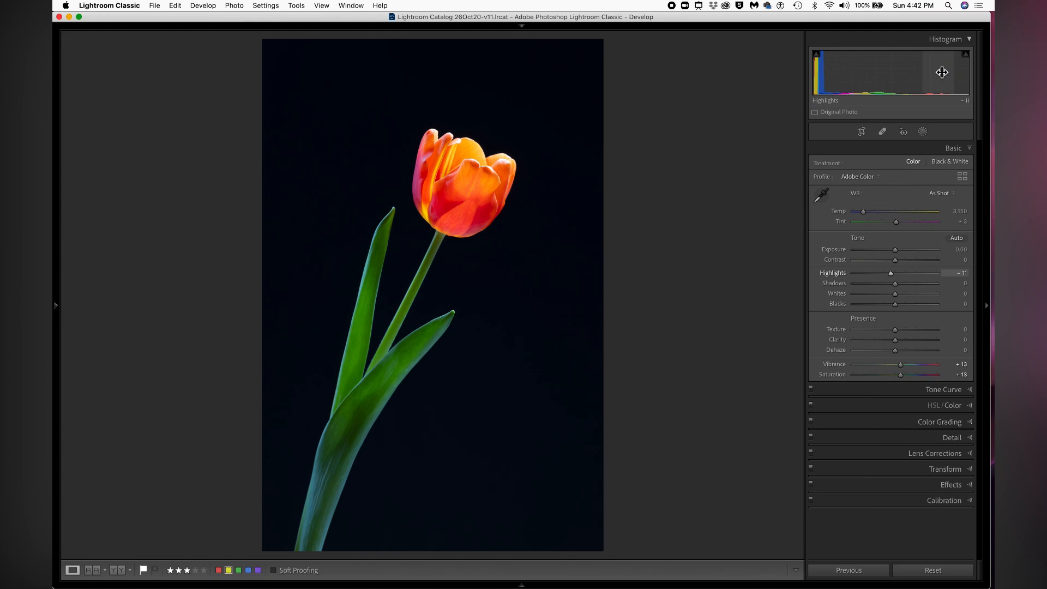
Step: Turn on the clipping indicators and lower Blacks to -48 so the tulip's background clips to pure black
key("j")
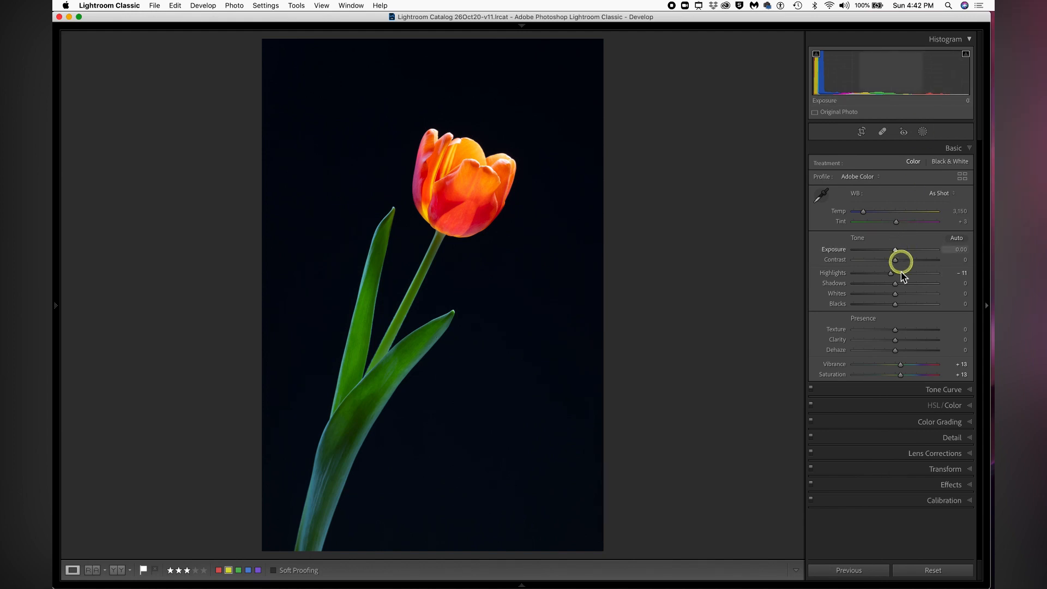
left_click_drag(896, 306, 876, 307)
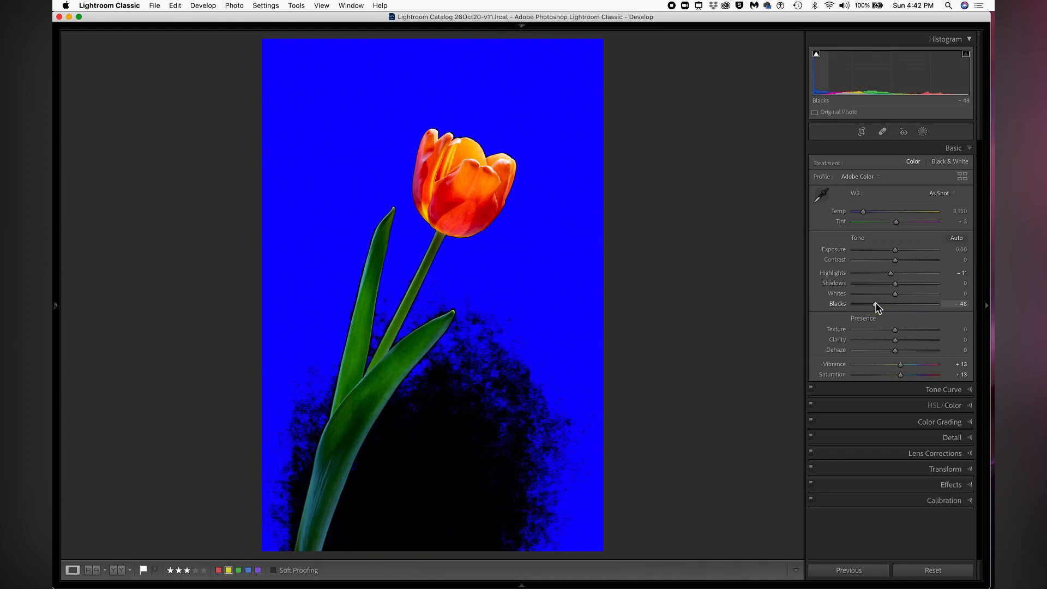
left_click_drag(876, 307, 876, 307)
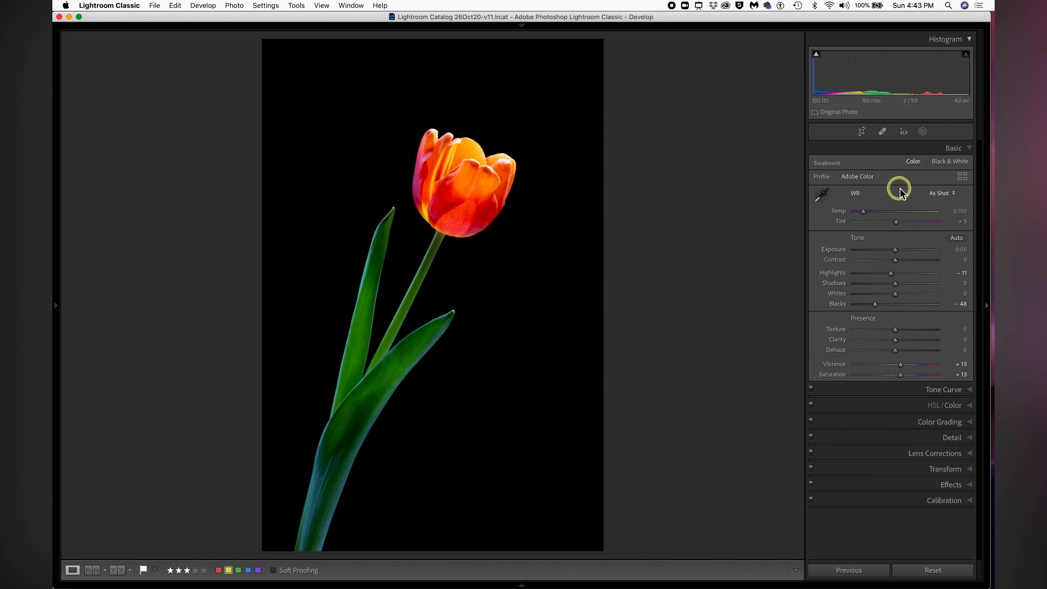
Step: Create a new Select Subject mask covering the tulip
left_click(922, 132)
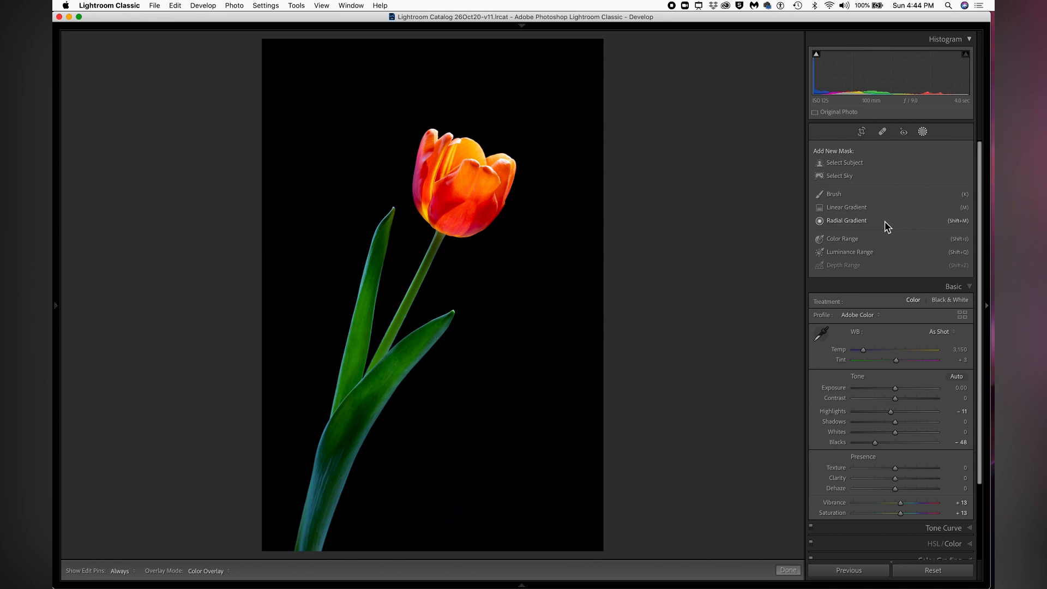
left_click(861, 166)
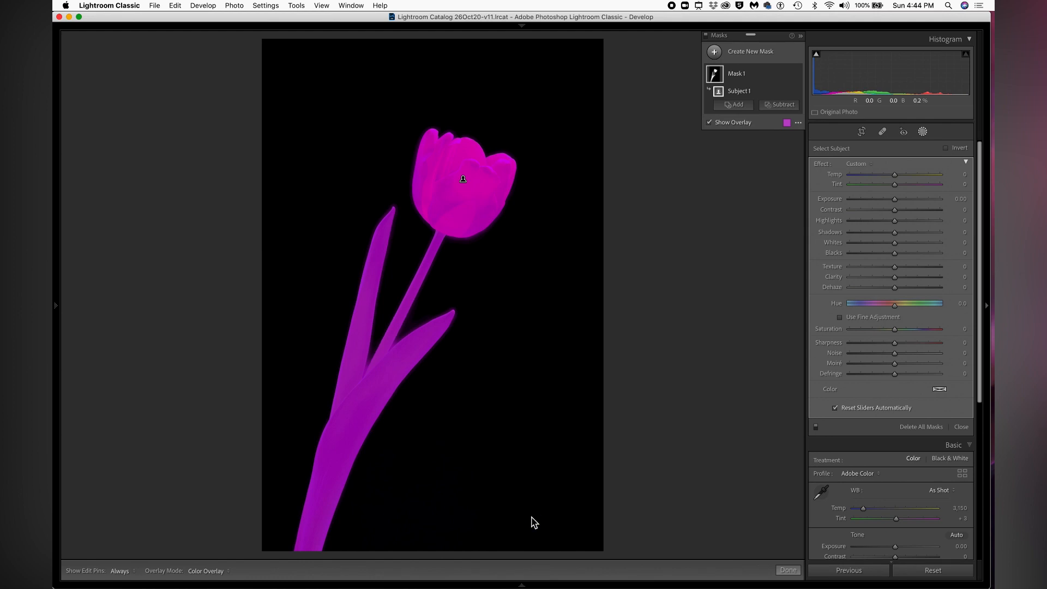
Step: Preview the mask overlay as Image on Black, Image on White and White on Black, and return it to Color Overlay
left_click(787, 122)
mouse_move(799, 124)
left_click(788, 124)
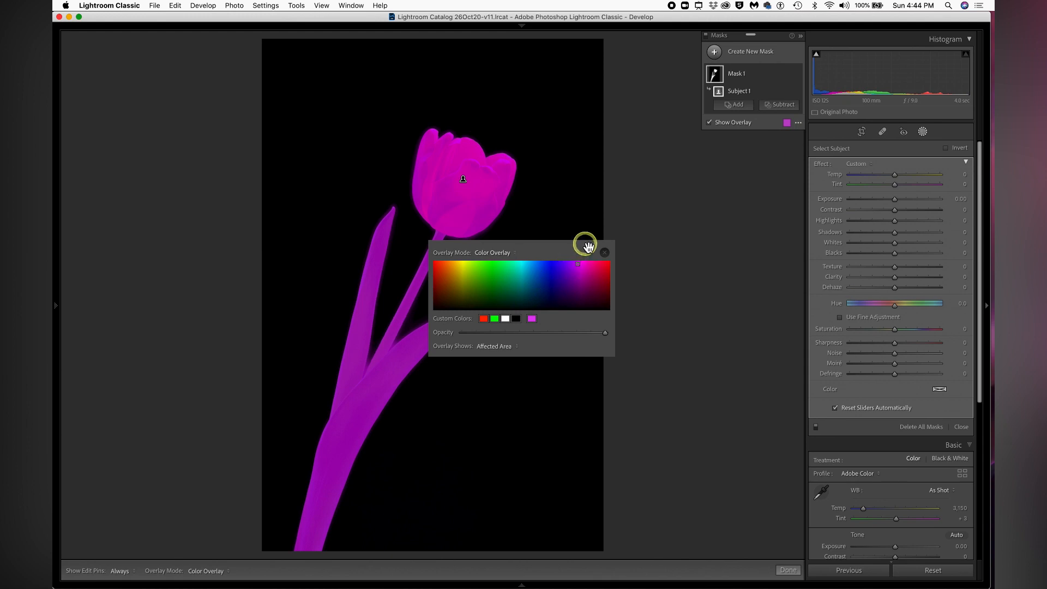
left_click_drag(587, 248, 770, 147)
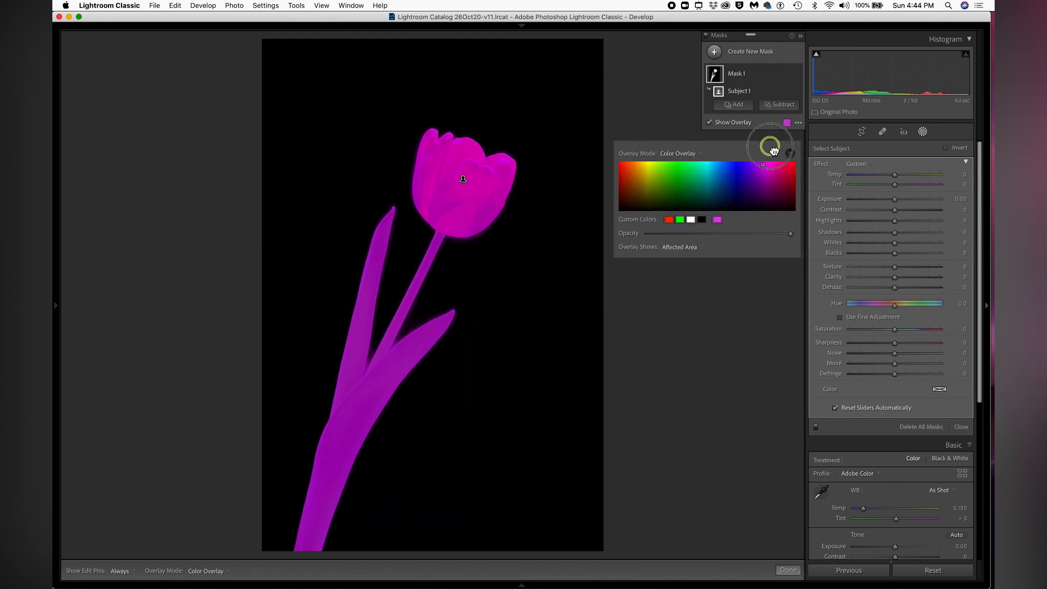
left_click(701, 154)
left_click(698, 184)
left_click(703, 154)
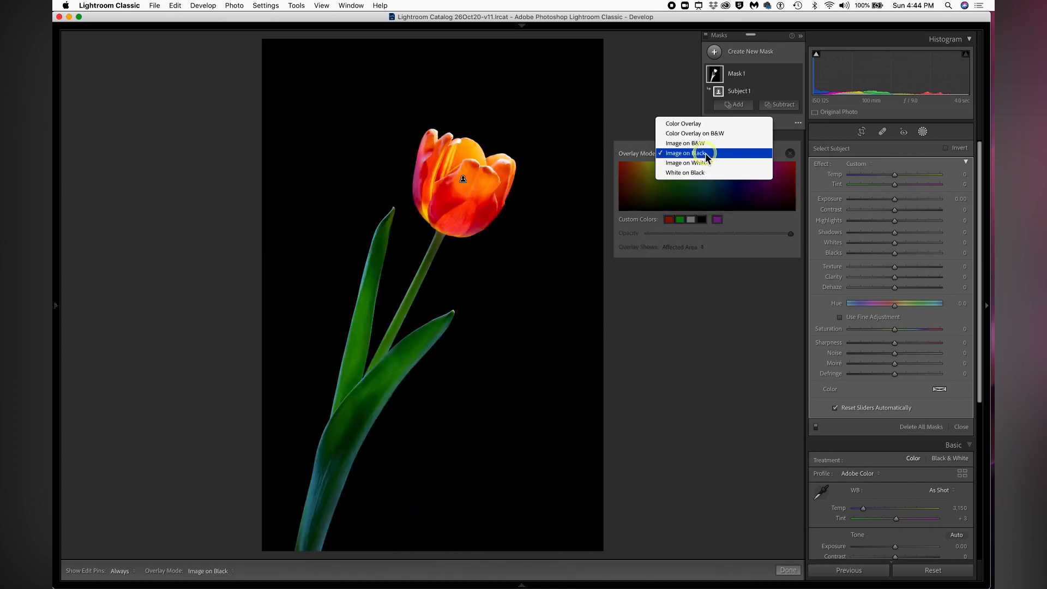
left_click(706, 163)
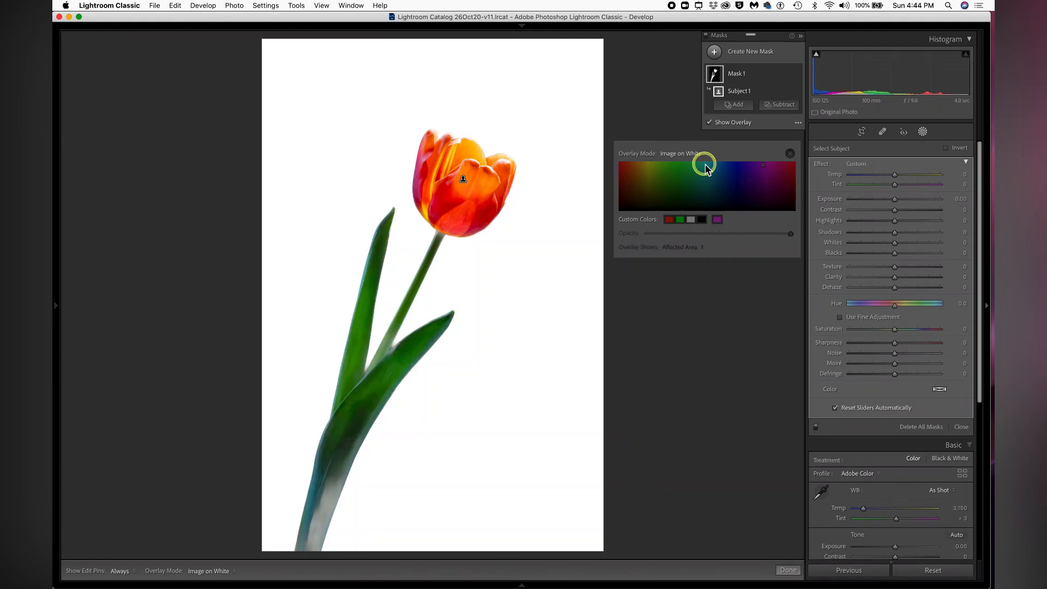
left_click(701, 153)
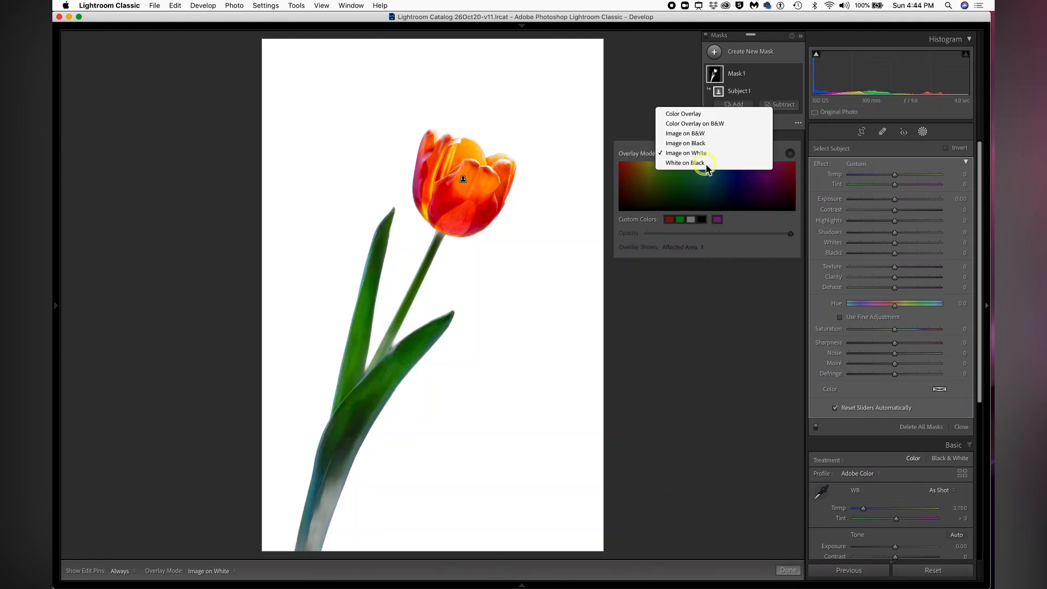
left_click(706, 163)
left_click(701, 154)
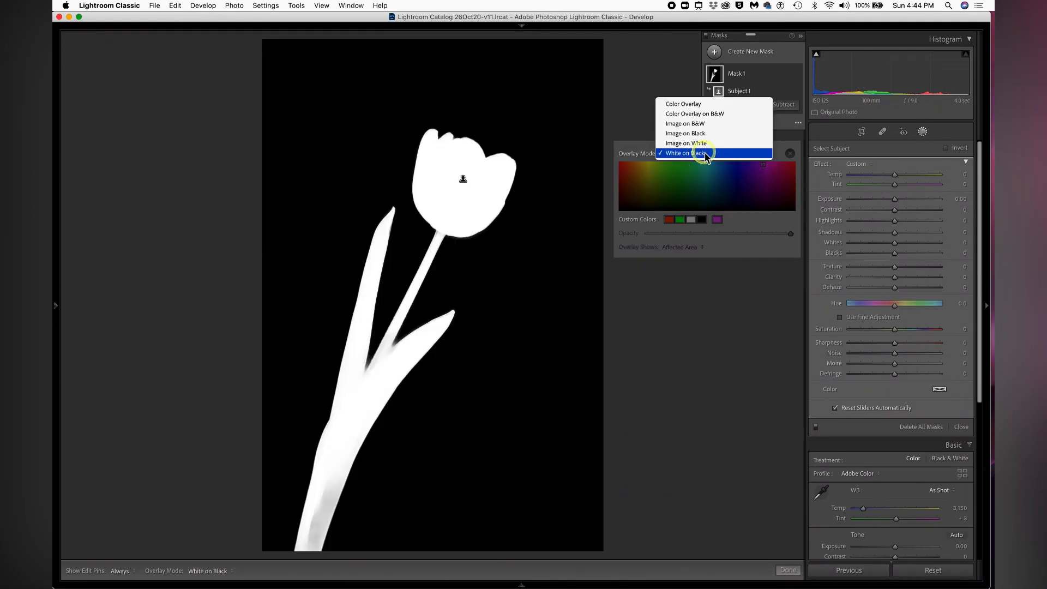
left_click(698, 105)
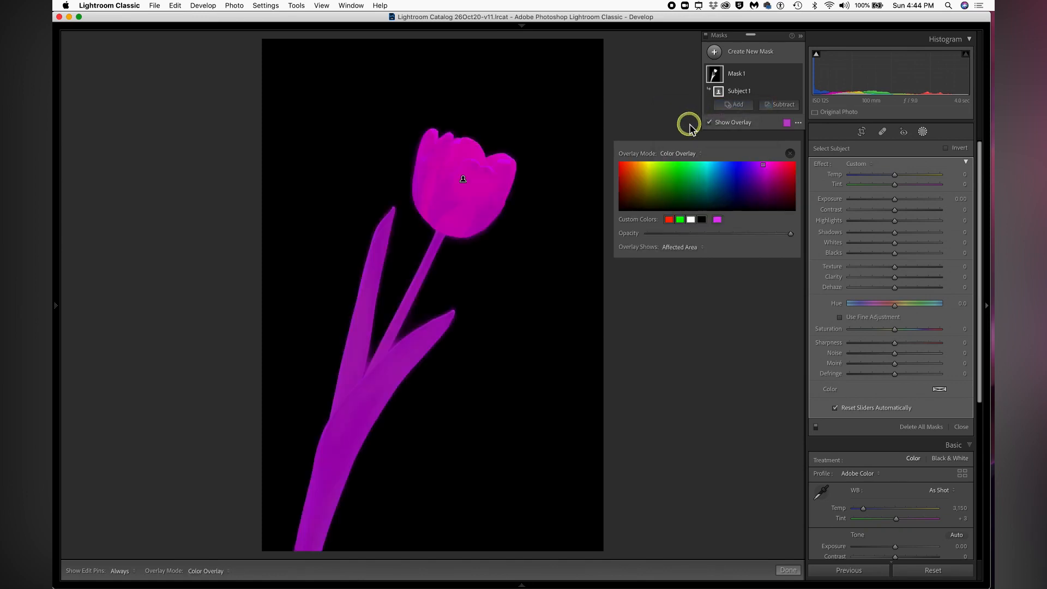
Step: Try yellow and teal as the mask overlay color and vary the overlay opacity
left_click(647, 165)
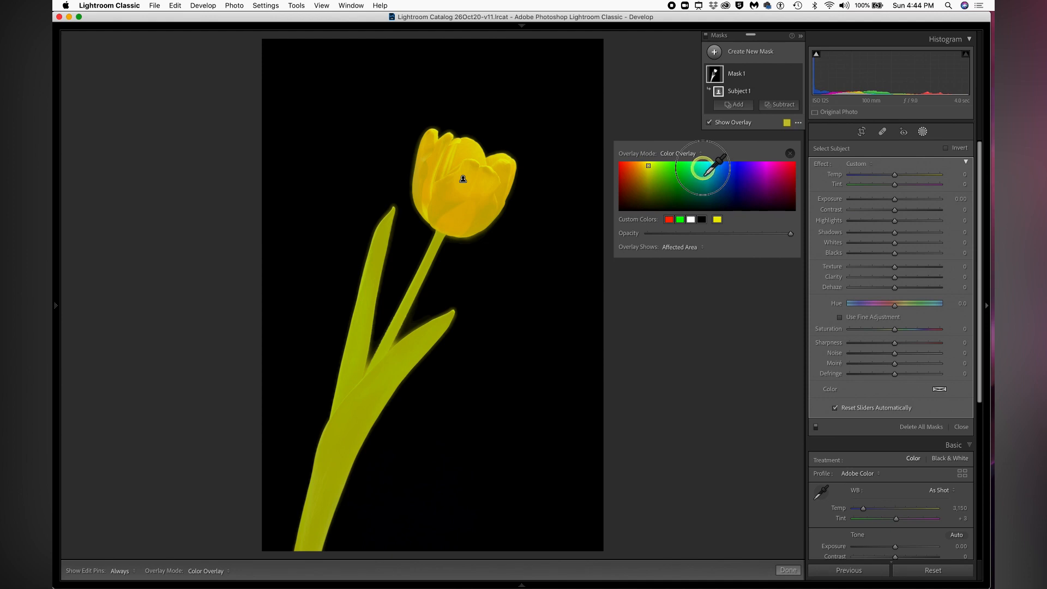
left_click(702, 168)
left_click(722, 233)
left_click_drag(723, 234, 785, 234)
Step: Show the overlay on the Unaffected Area and switch it back to the Affected Area
left_click(699, 246)
left_click(702, 257)
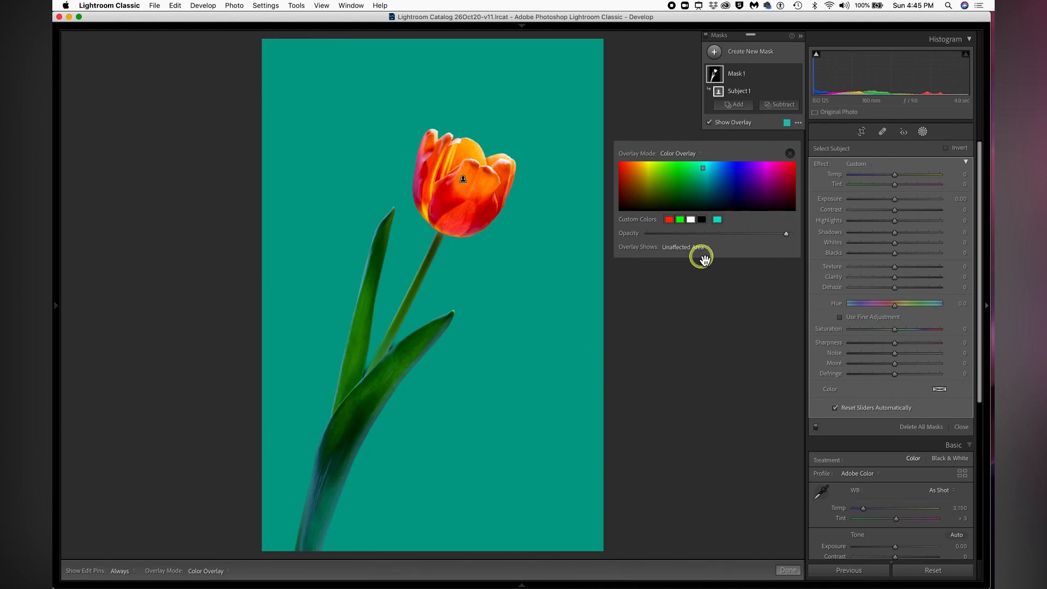
left_click(702, 245)
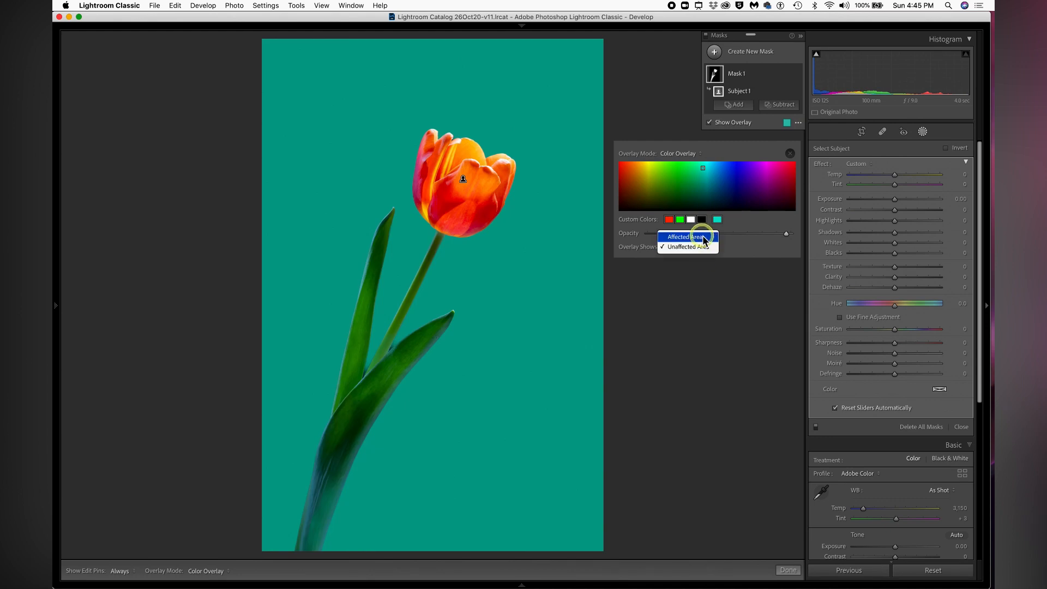
left_click(704, 238)
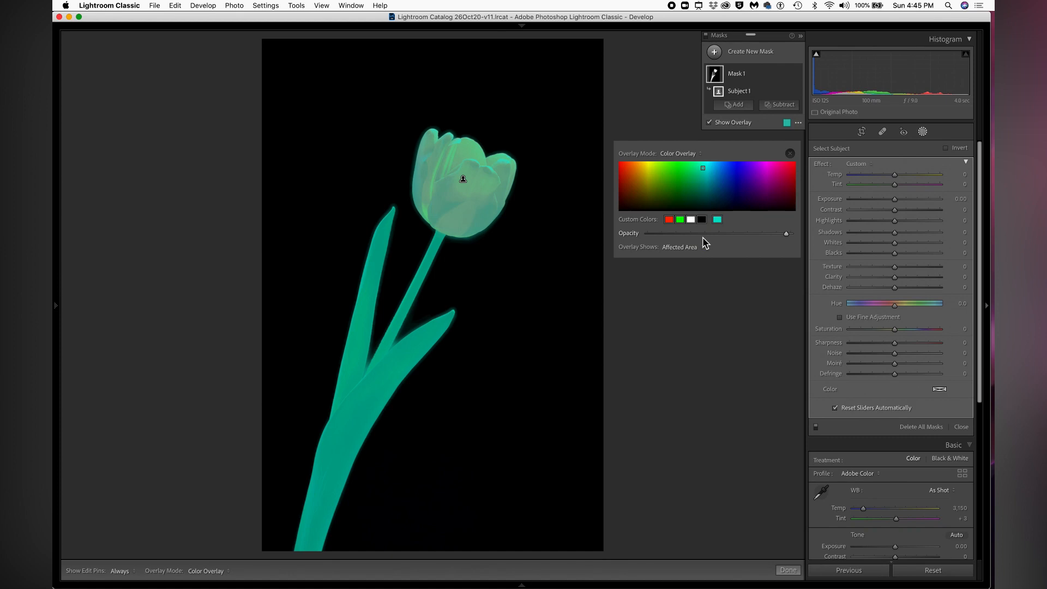
Step: Set the mask overlay to full opacity and a magenta color, and close the overlay settings
left_click_drag(786, 235, 790, 234)
left_click(766, 164)
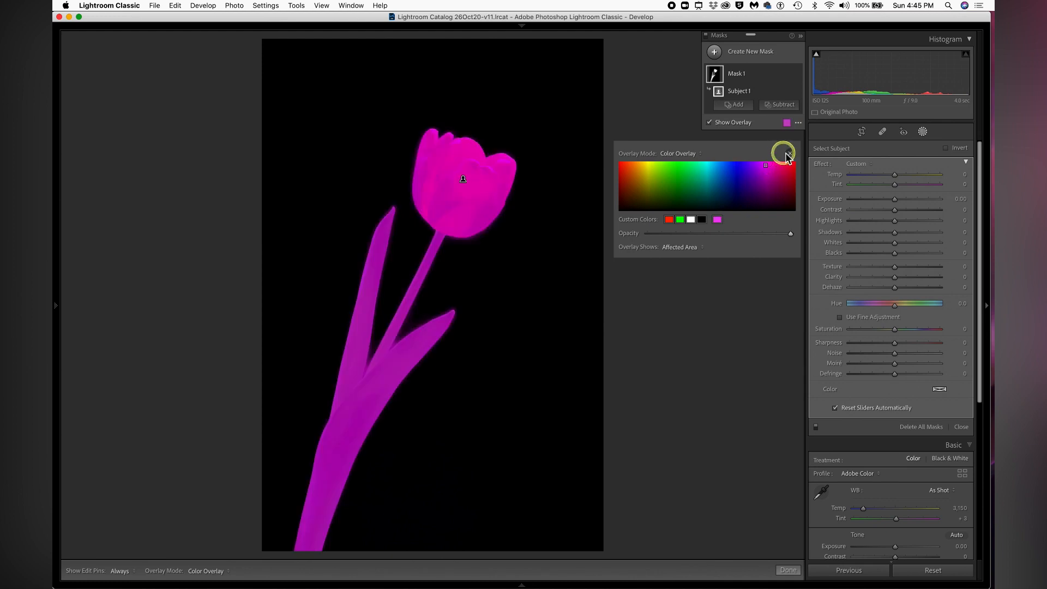
left_click(791, 156)
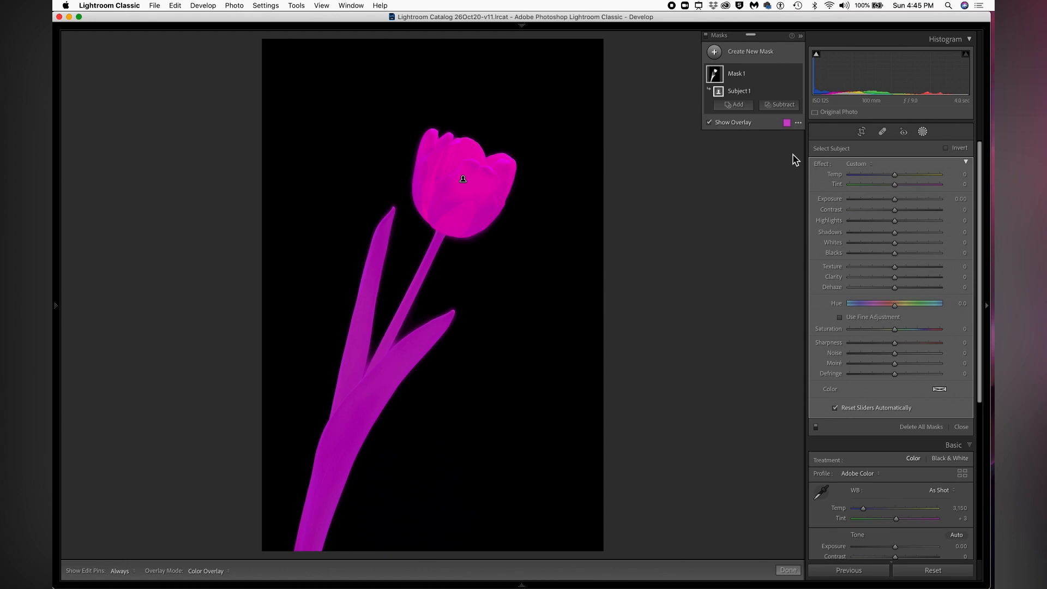
Step: Invert the subject mask so it covers the background instead of the tulip
left_click(794, 158)
left_click(930, 158)
left_click(945, 148)
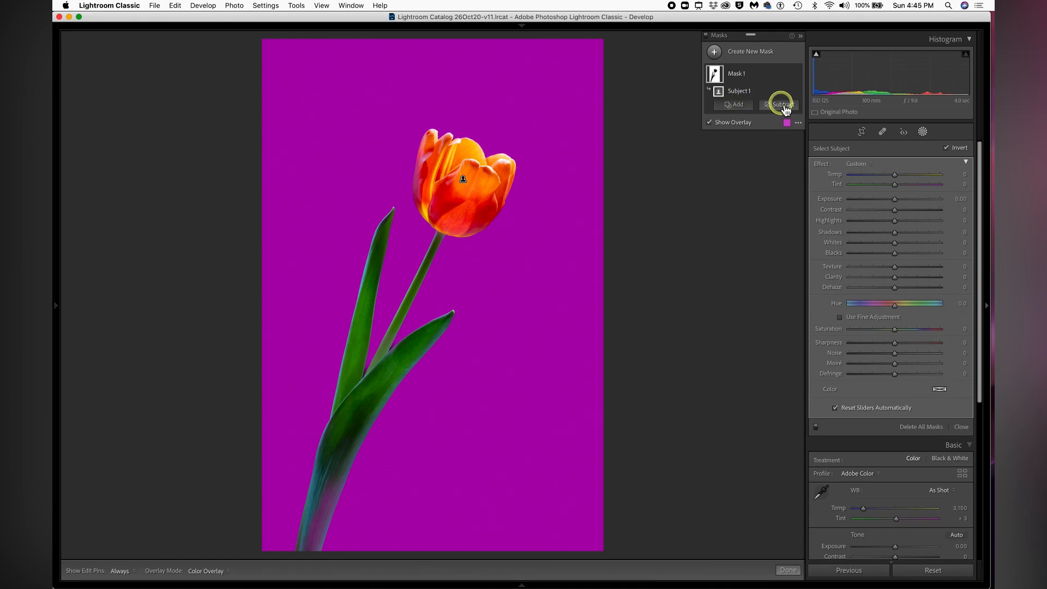
left_click(786, 73)
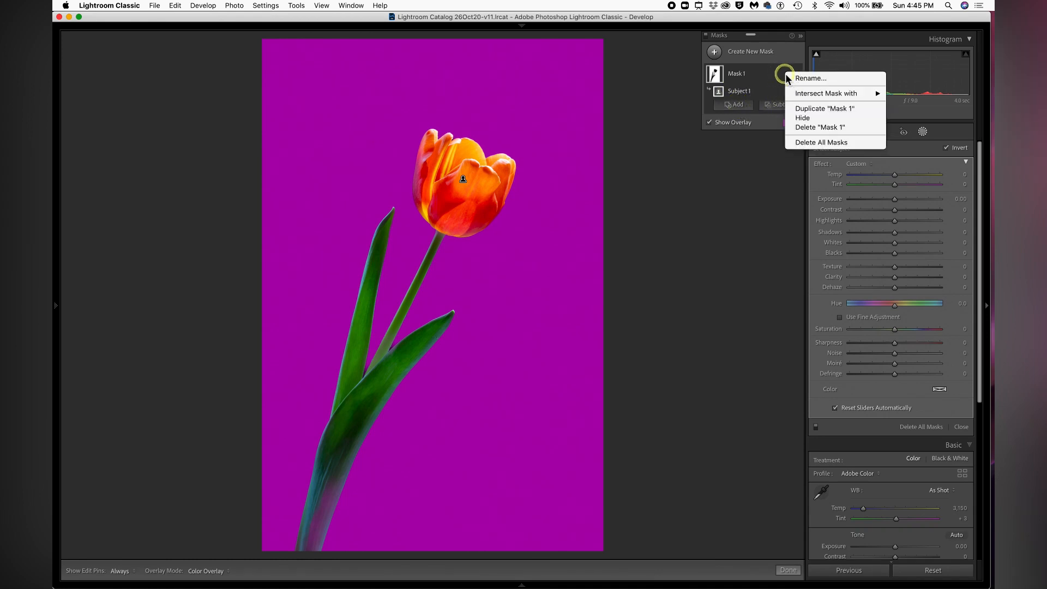
mouse_move(800, 93)
left_click(768, 107)
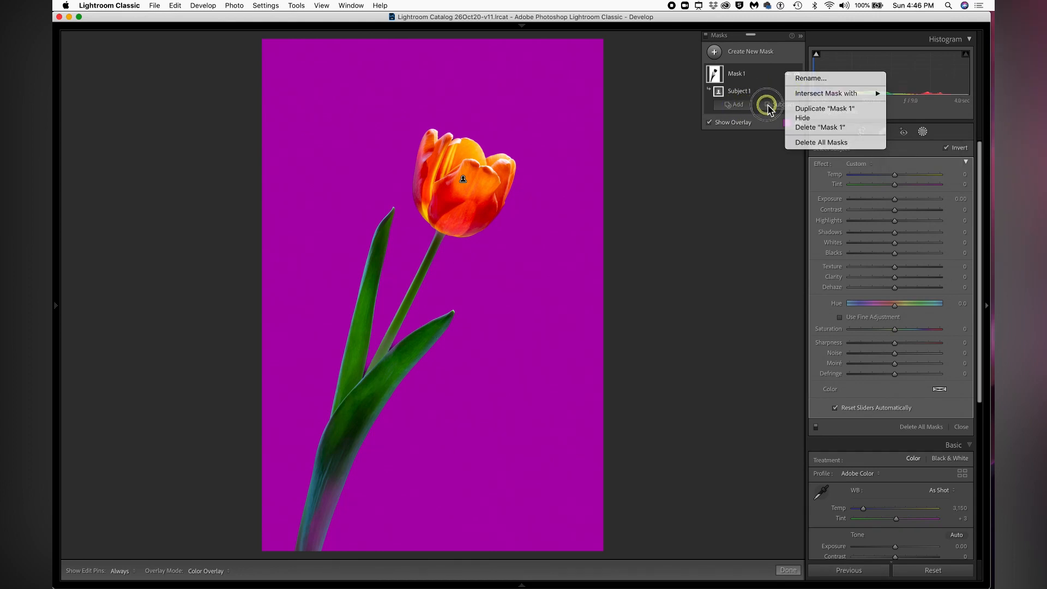
Step: Subtract from Mask 1 with a size 3.0 brush, painting the overlay off the lower stem and leaf of the tulip
left_click(778, 105)
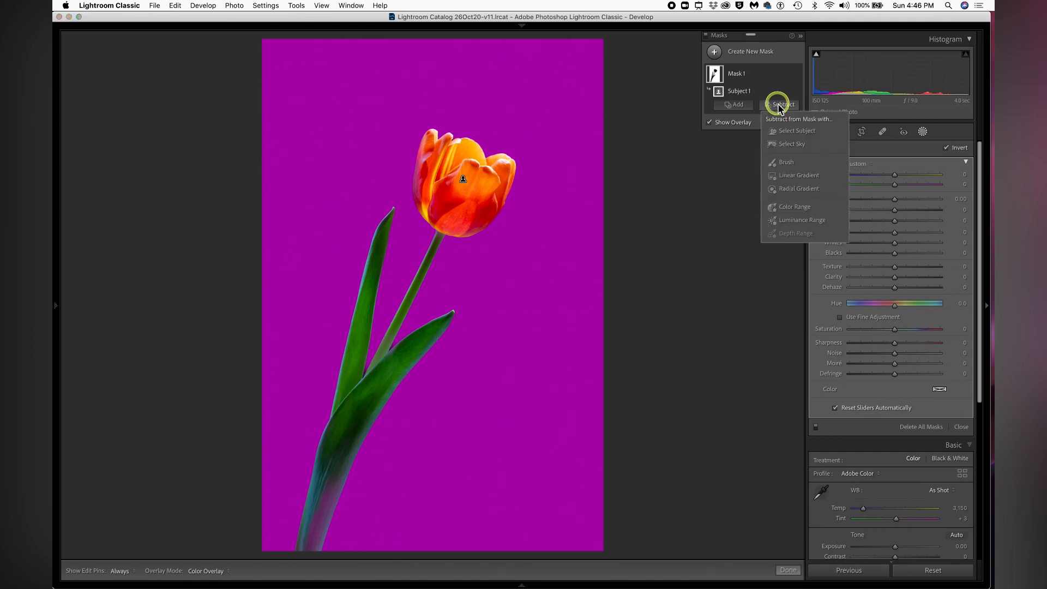
left_click(783, 163)
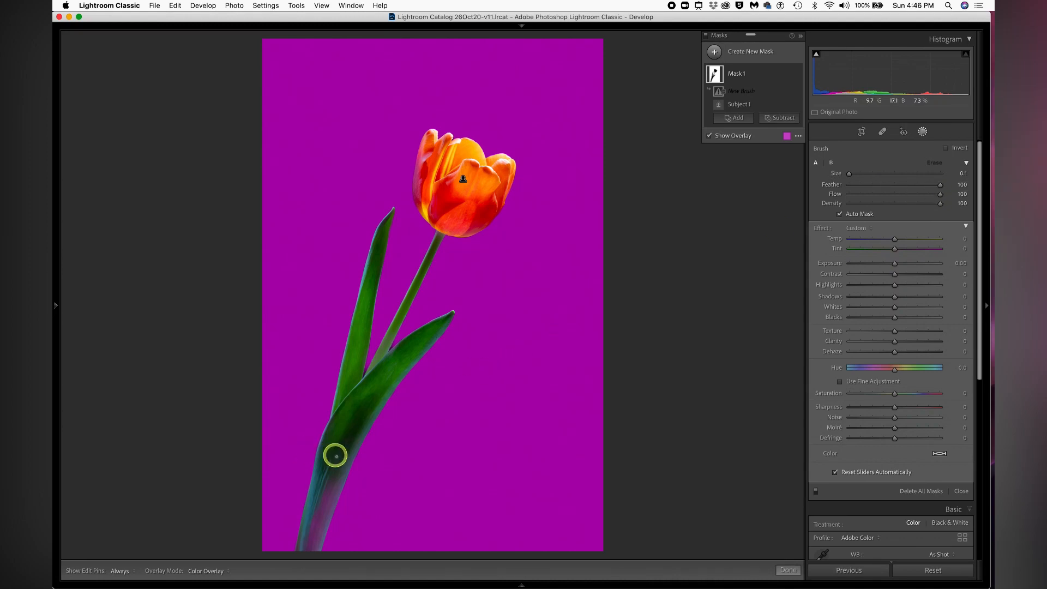
left_click_drag(334, 455, 330, 480)
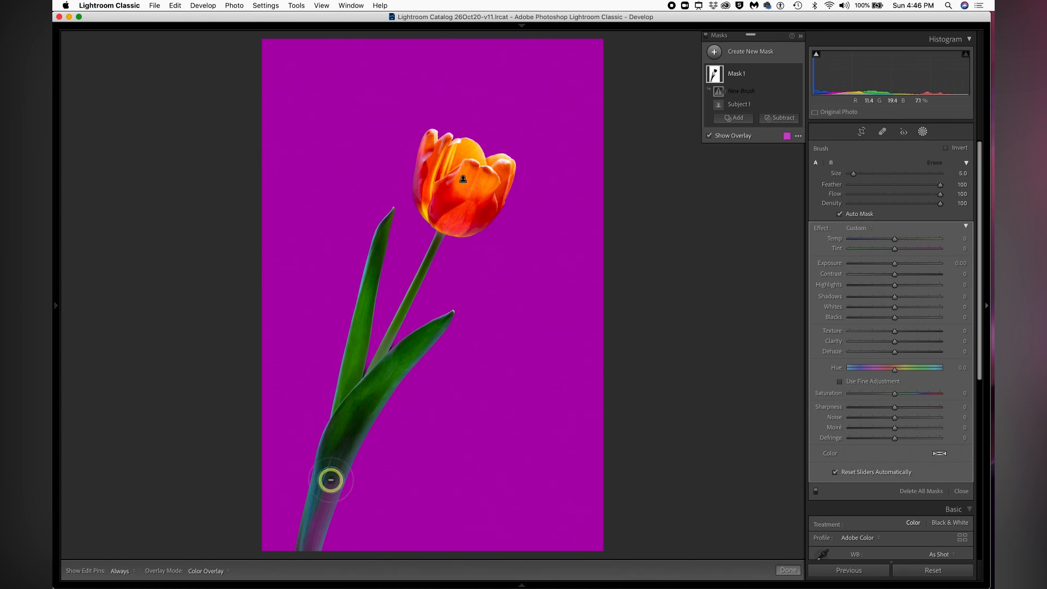
key("bracketleft")
key("bracketleft")
key("h")
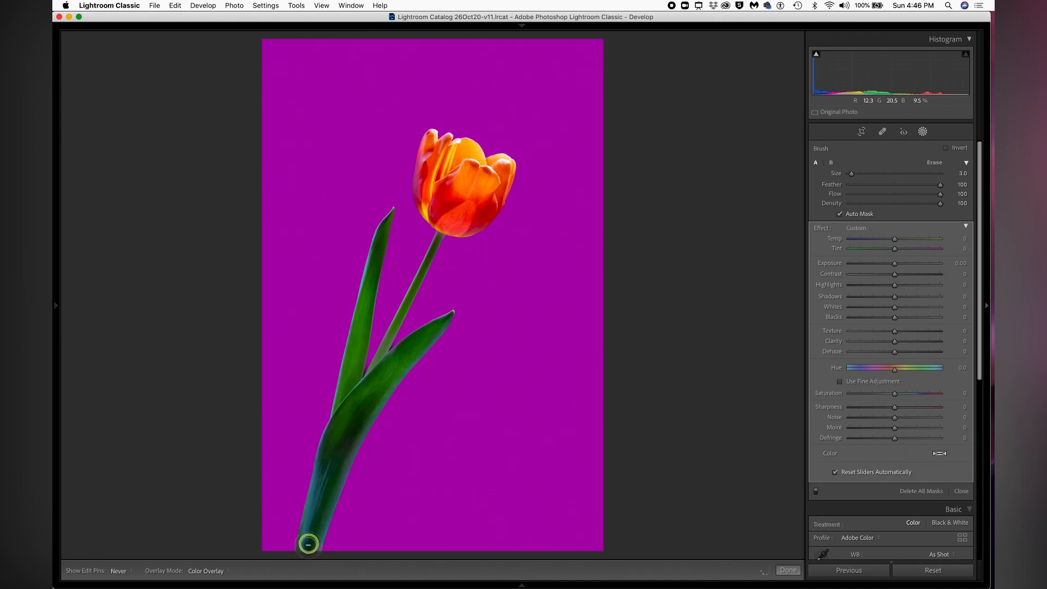
left_click(342, 431)
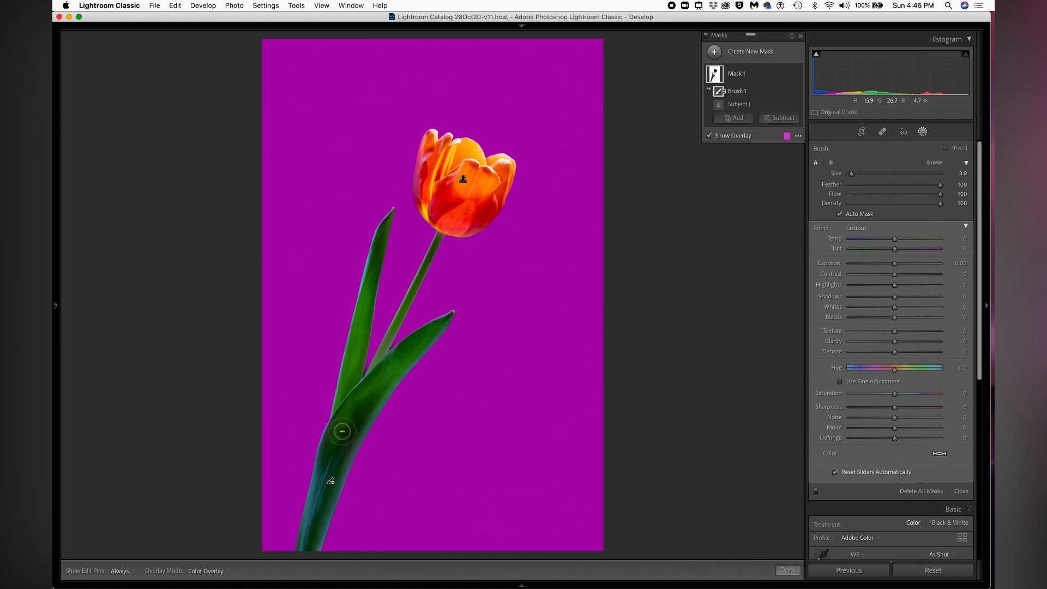
mouse_move(342, 432)
left_mouse_down()
mouse_move(367, 407)
mouse_move(371, 367)
mouse_move(594, 195)
left_mouse_up()
Step: Add a new brush to Mask 1 with its size at 0.1 and its feather at 90
left_click(736, 119)
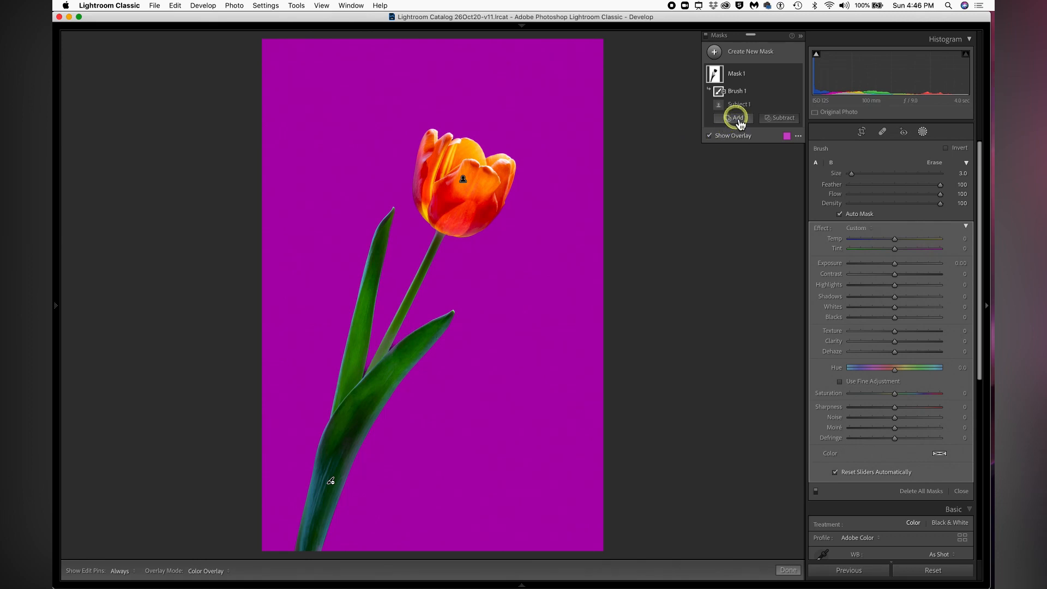
mouse_move(740, 123)
left_mouse_down()
mouse_move(744, 161)
mouse_move(730, 180)
left_mouse_up()
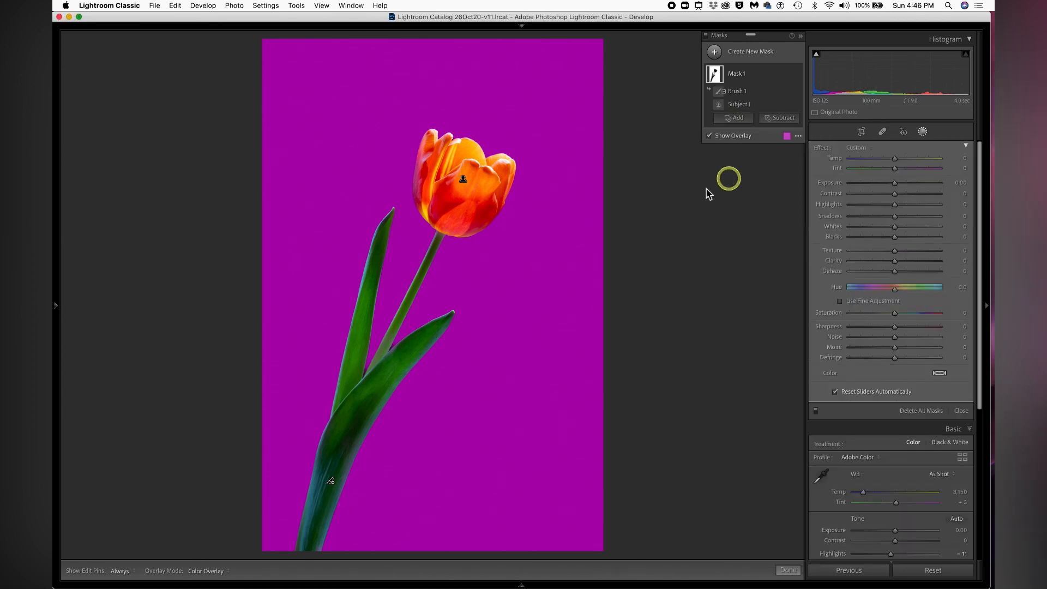
key("super+equal")
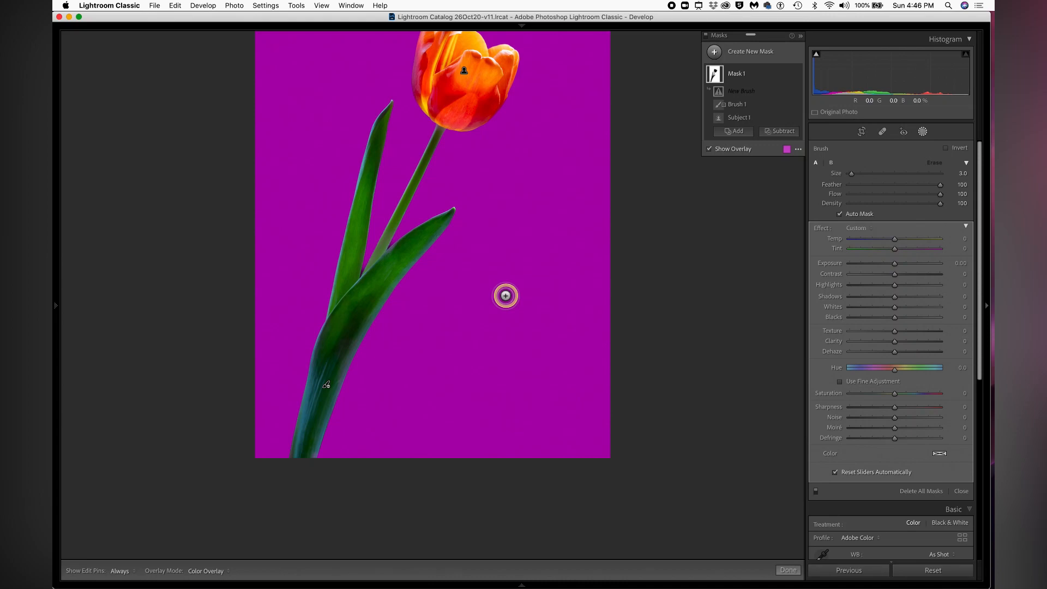
key("super+equal")
key("super+equal")
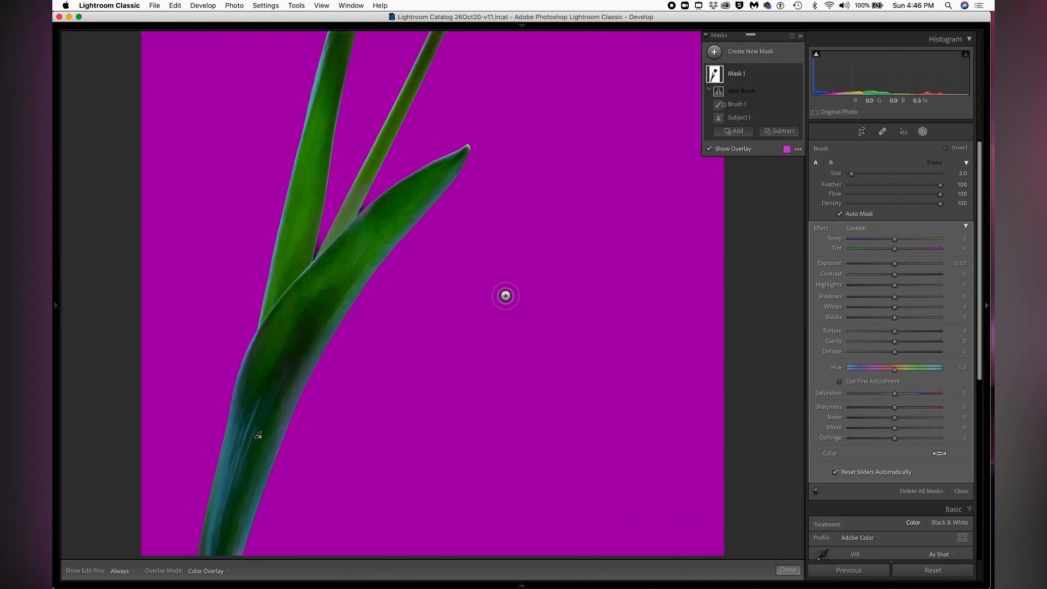
key("bracketright")
key("bracketright")
key("bracketleft")
key("bracketleft")
key("bracketleft")
key("bracketleft")
key("bracketleft")
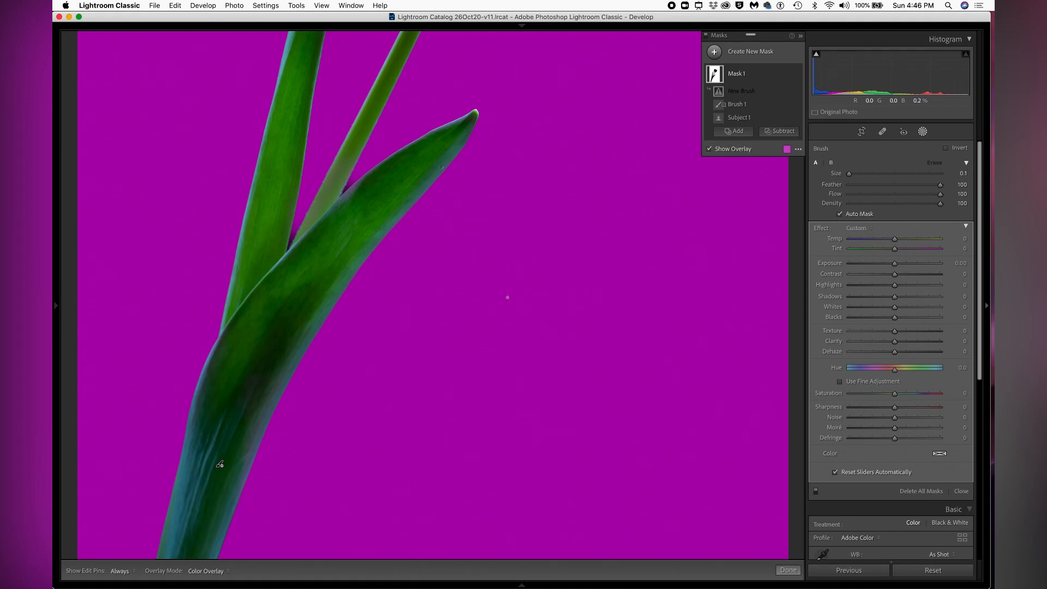
left_click(932, 186)
Step: Paint the small unmasked background gaps where the tulip's stem meets the two leaves into Mask 1, hiding the edit pins as needed
key("h")
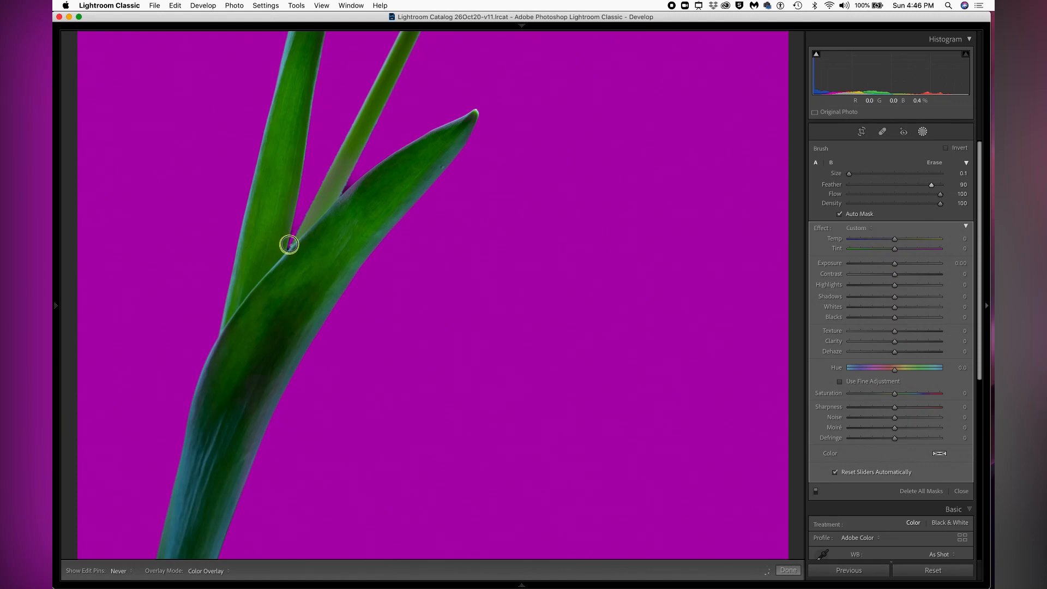
key("h")
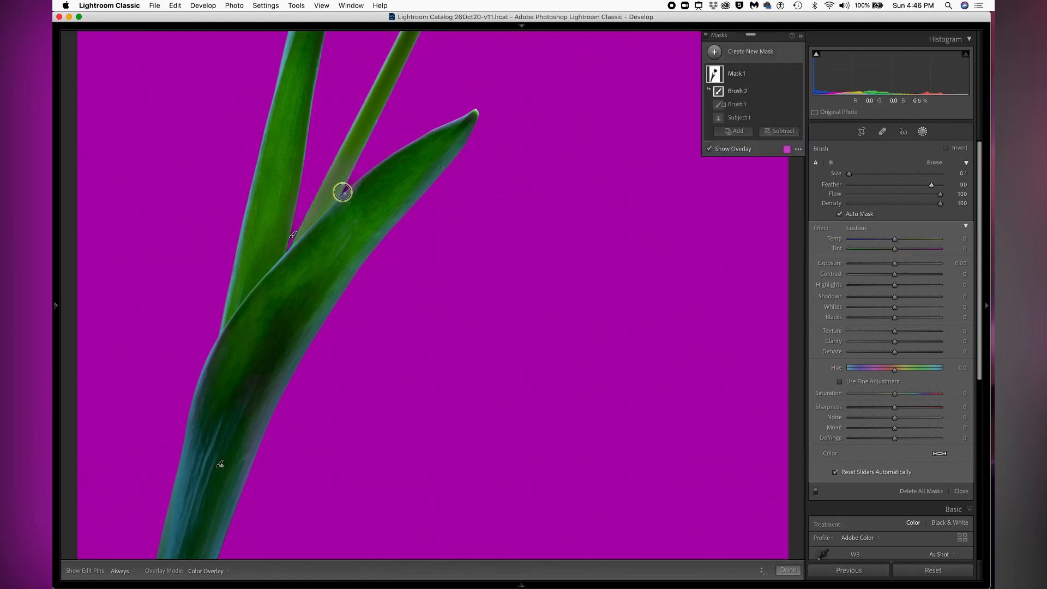
left_click(406, 142)
key("h")
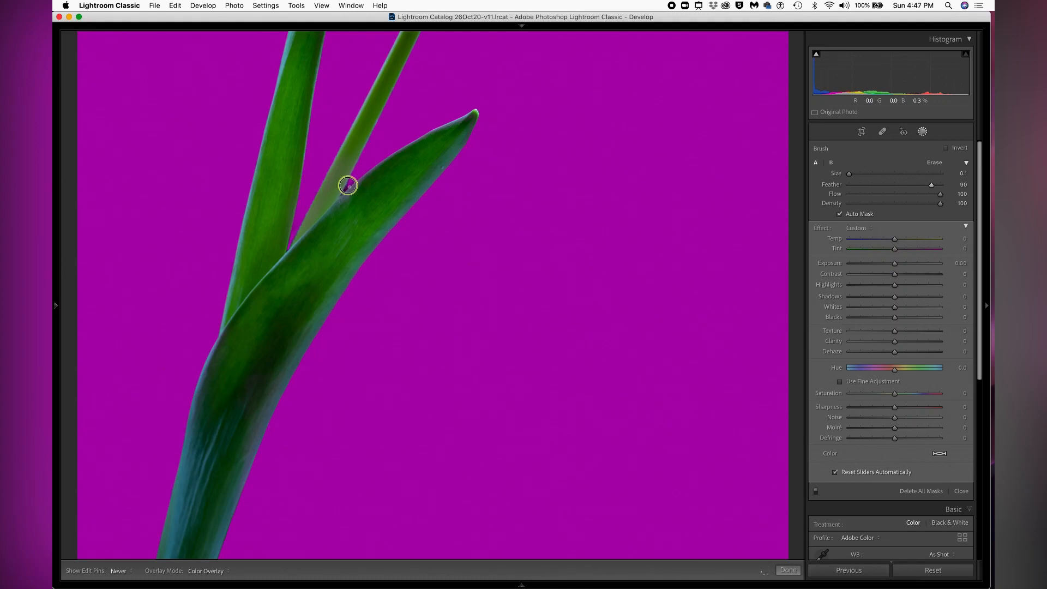
key("h")
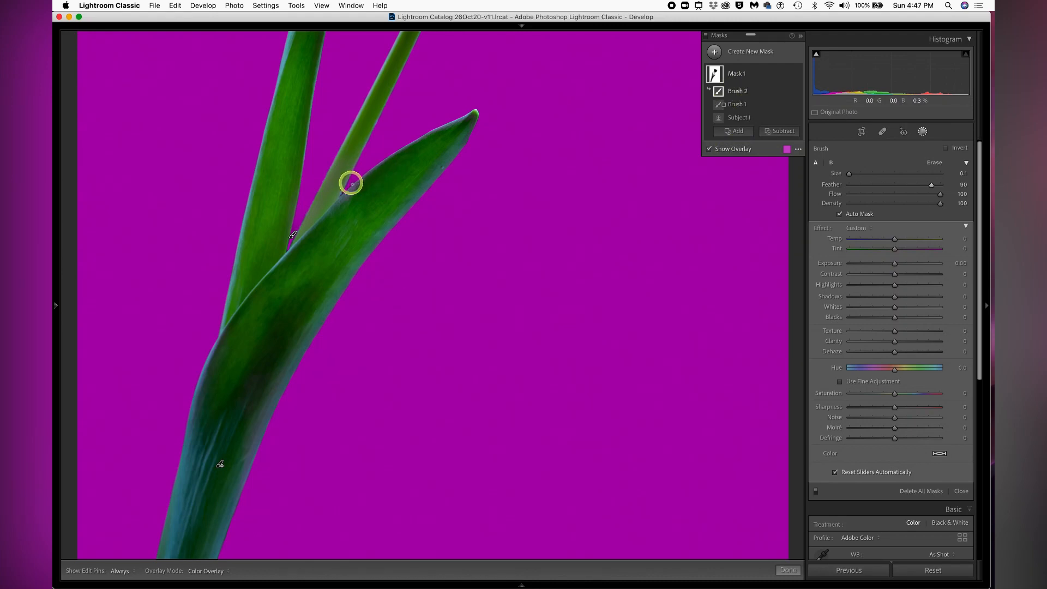
key("h")
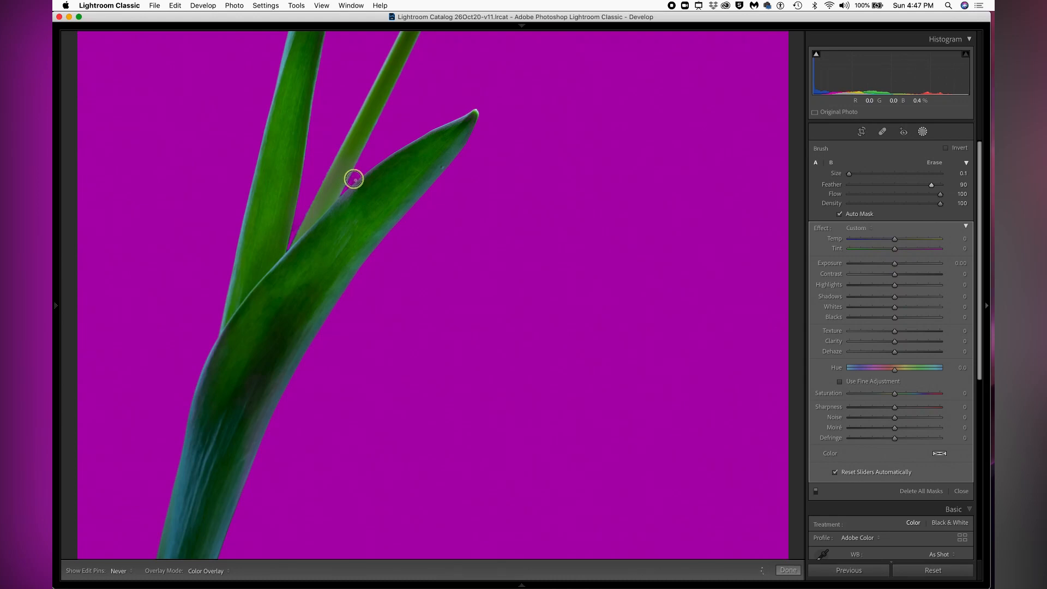
key("h")
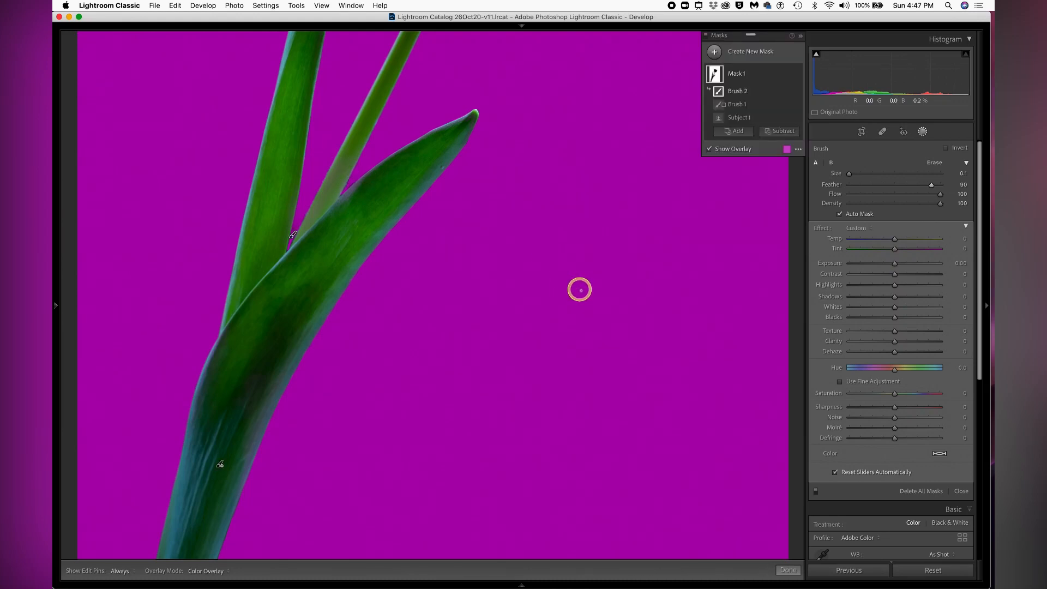
Step: Check the refined mask on the whole photo by hiding the overlay and showing it again
key("z")
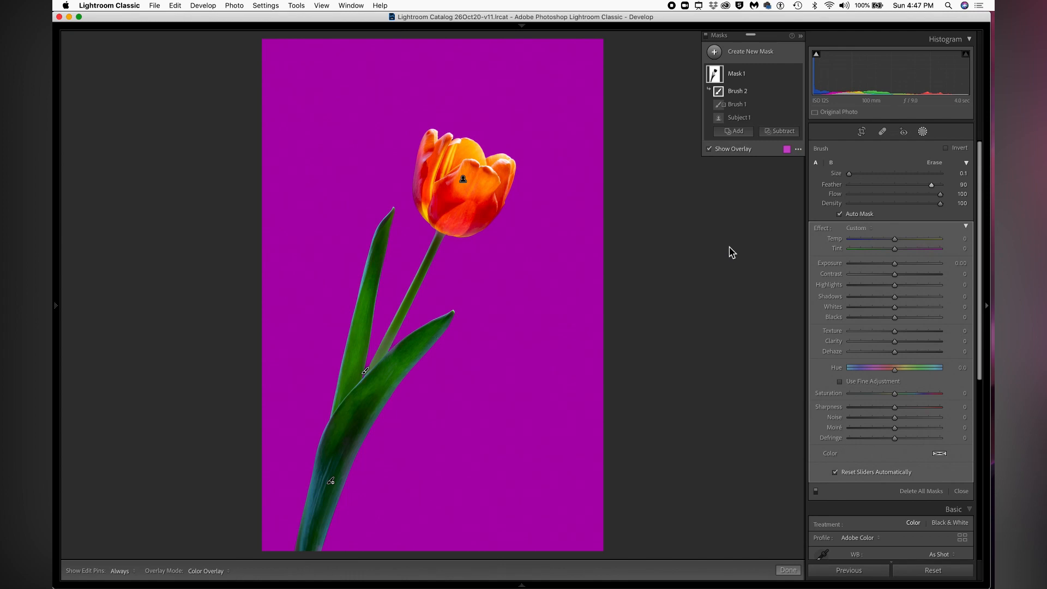
left_click(708, 150)
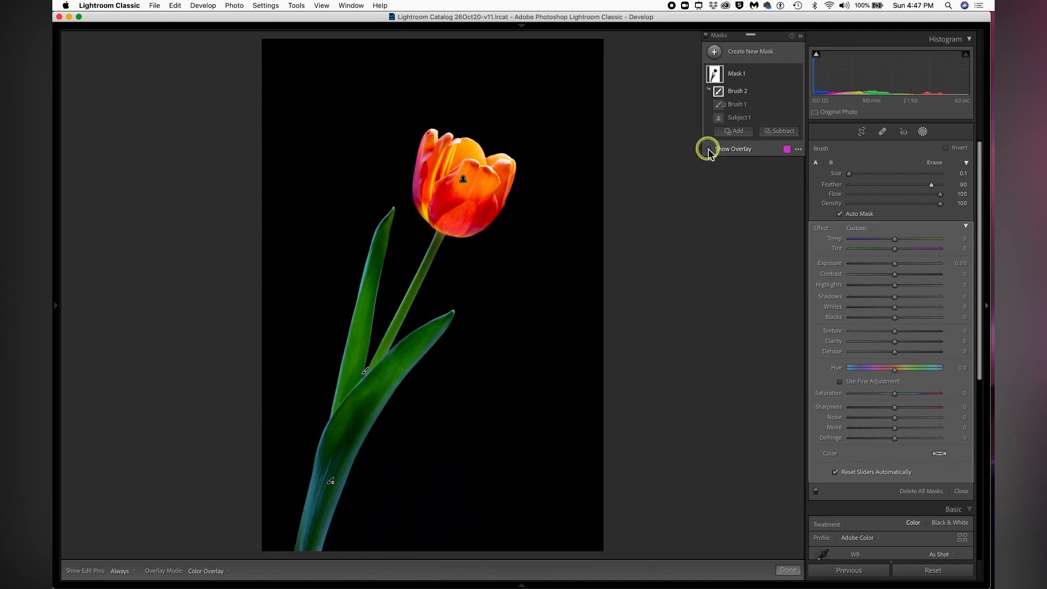
left_click(709, 149)
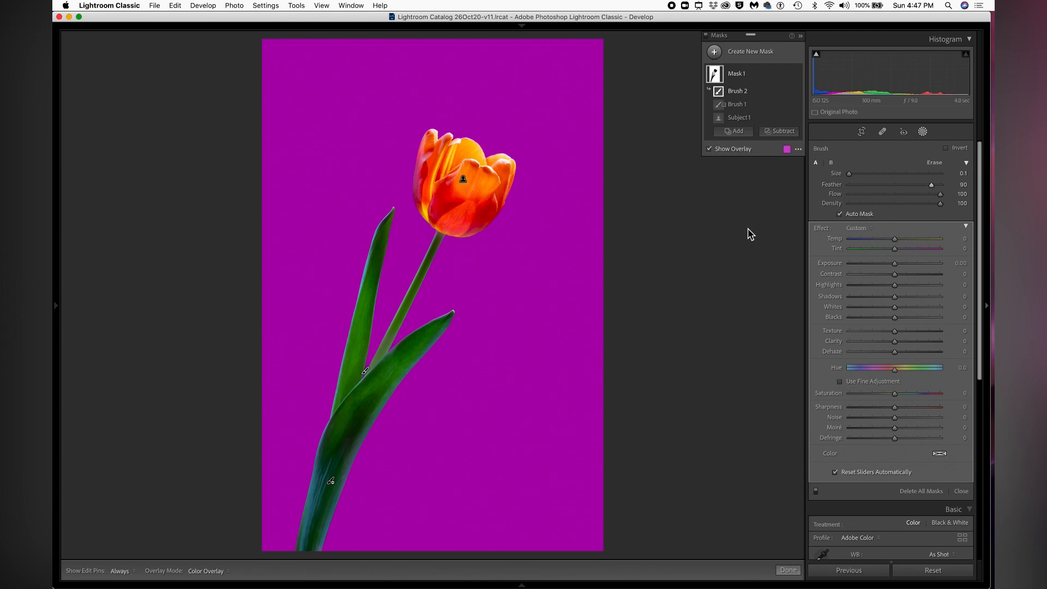
Step: Set Mask 1's exposure to 2.00 and shift its temperature toward blue
left_click(713, 74)
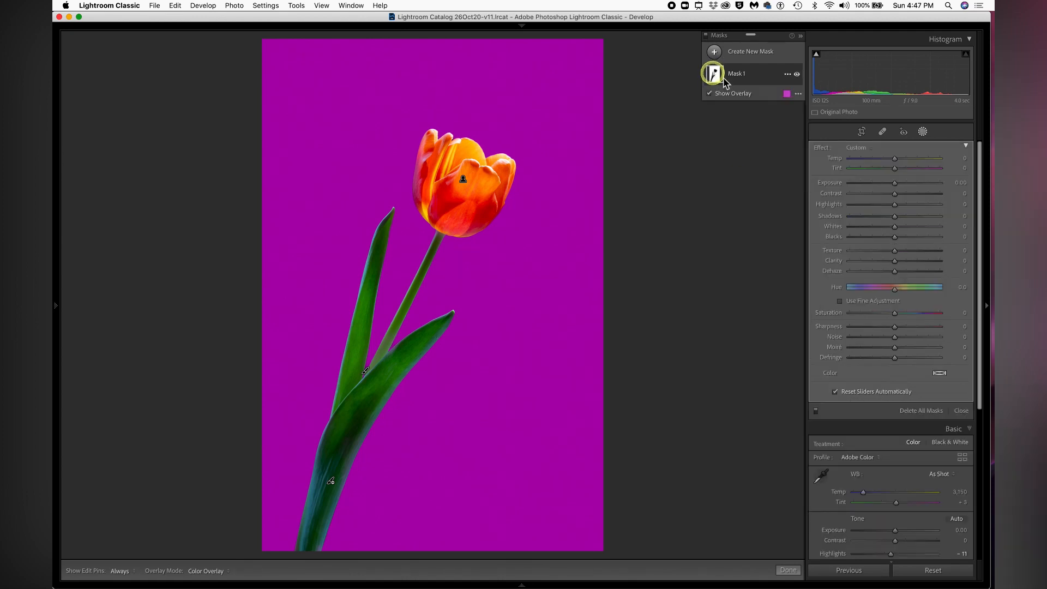
left_click_drag(895, 187, 919, 183)
left_click(958, 182)
type("2")
key("Return")
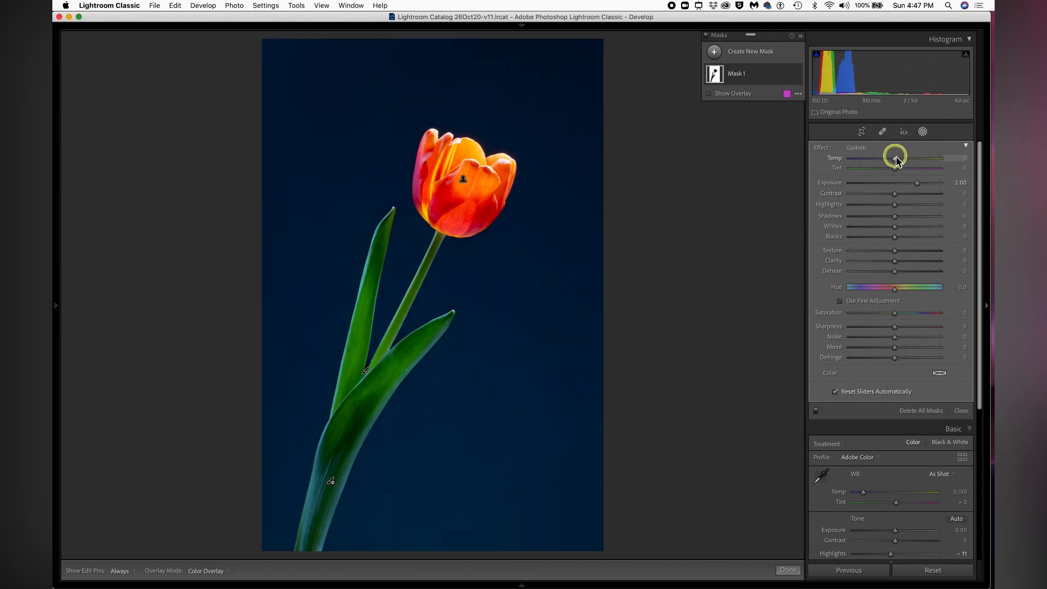
left_click_drag(894, 158, 881, 160)
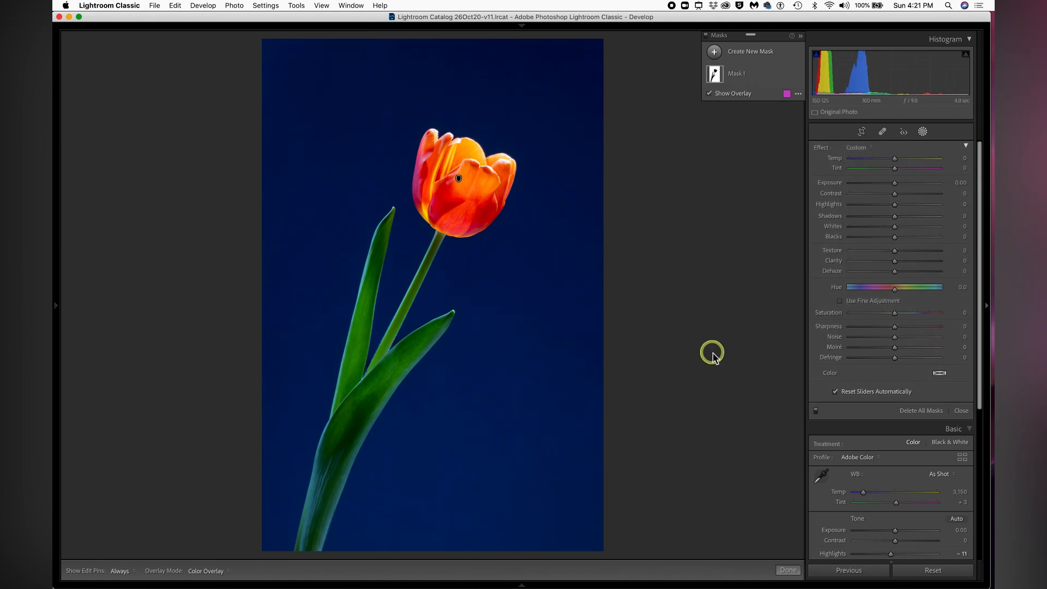
Step: Create a linear gradient mask running diagonally across the tulip and shift it down so its center line sits below the bloom
left_click(715, 53)
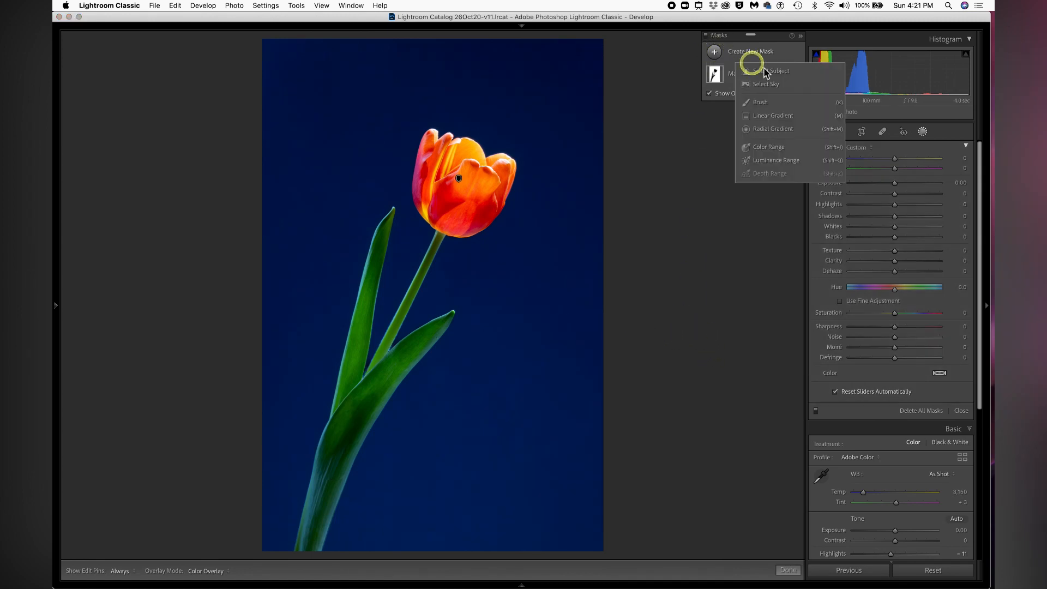
left_click(765, 115)
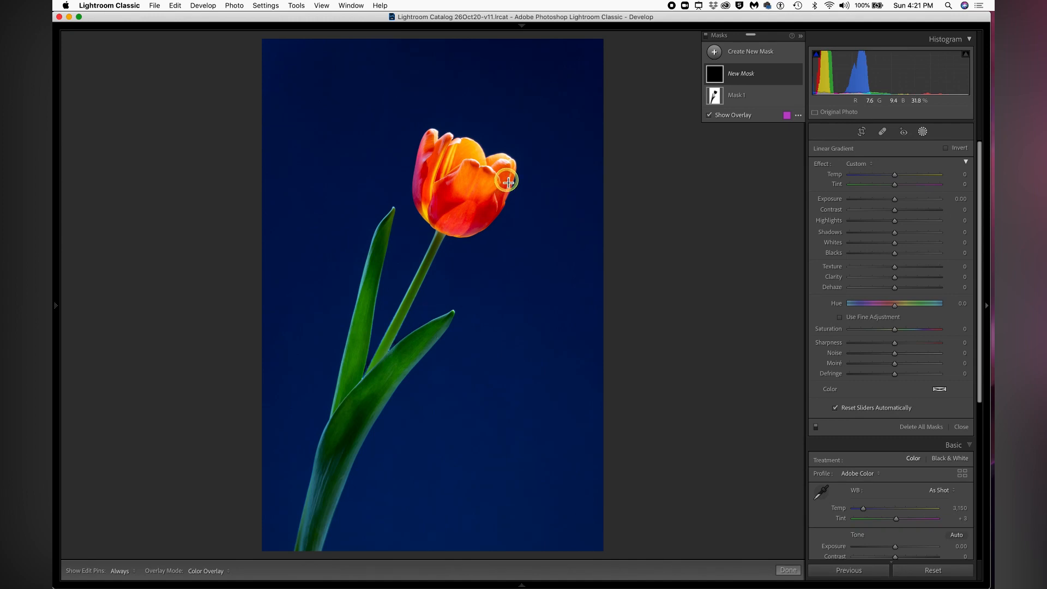
left_click_drag(422, 309, 522, 134)
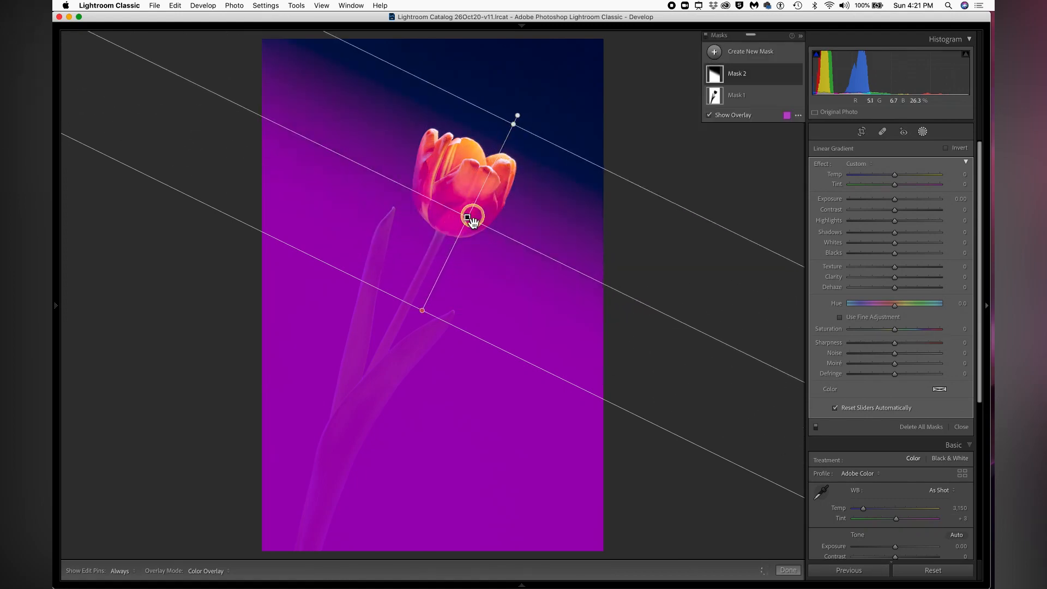
left_click_drag(467, 217, 449, 283)
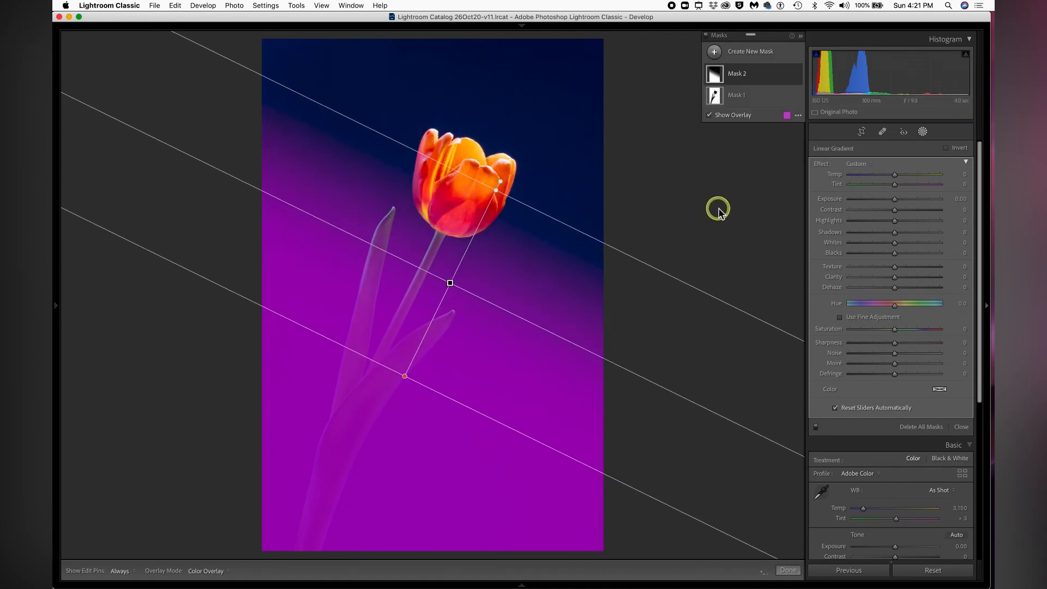
Step: Set the linear gradient mask's exposure to -0.34 and its hue to 23.2
left_click_drag(894, 200, 892, 202)
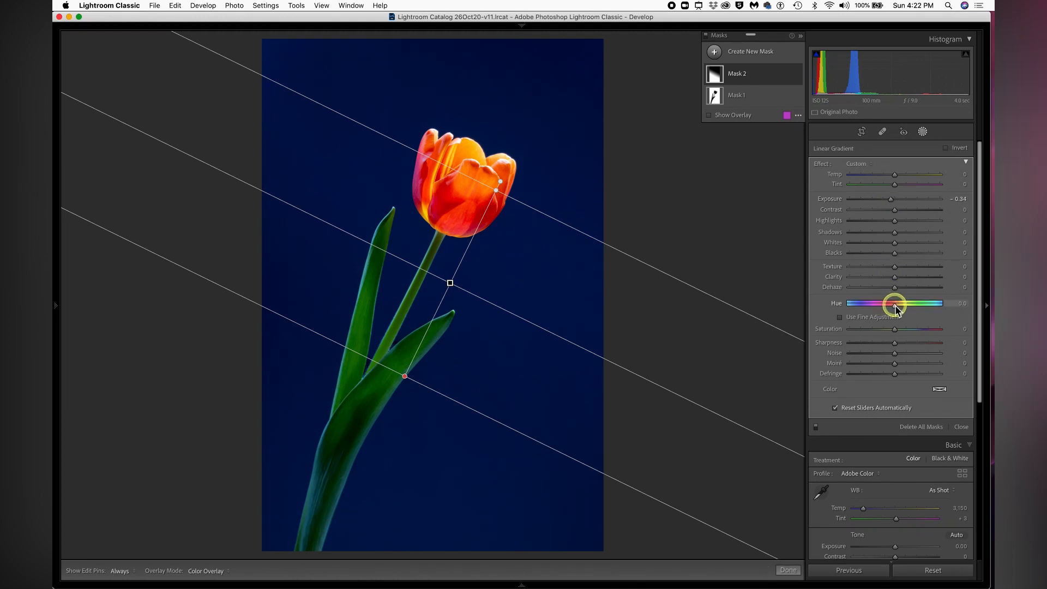
left_click_drag(897, 306, 901, 306)
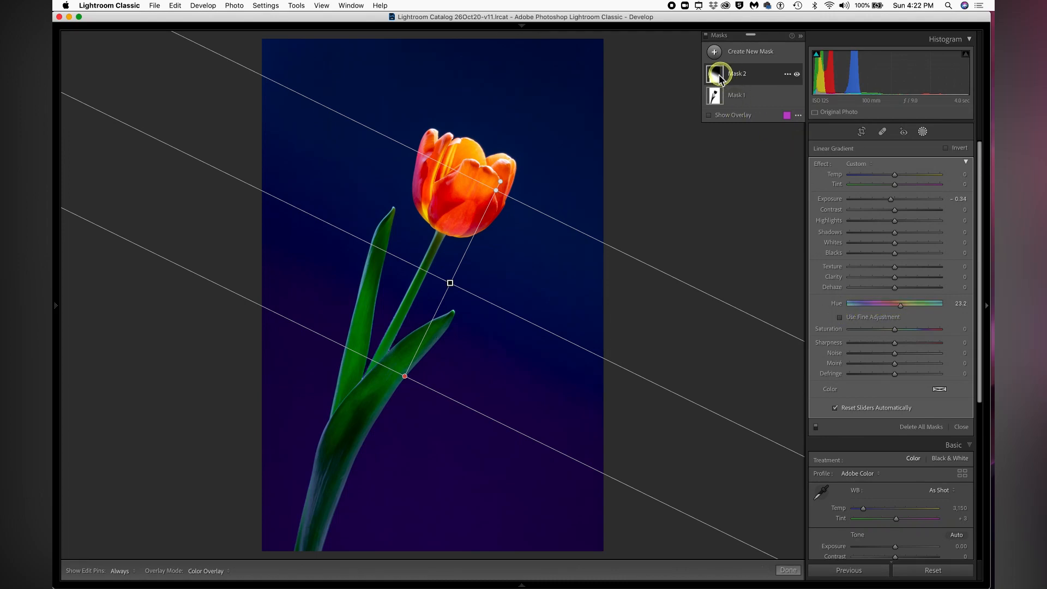
Step: Subtract the subject from Mask 2 so the linear gradient leaves out the tulip
mouse_move(714, 77)
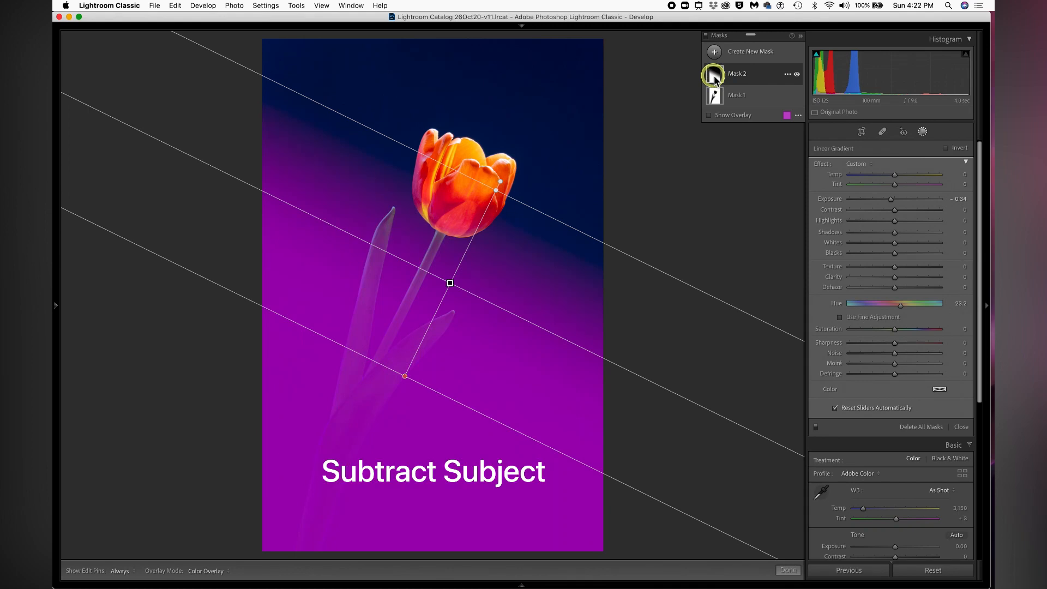
left_click(714, 75)
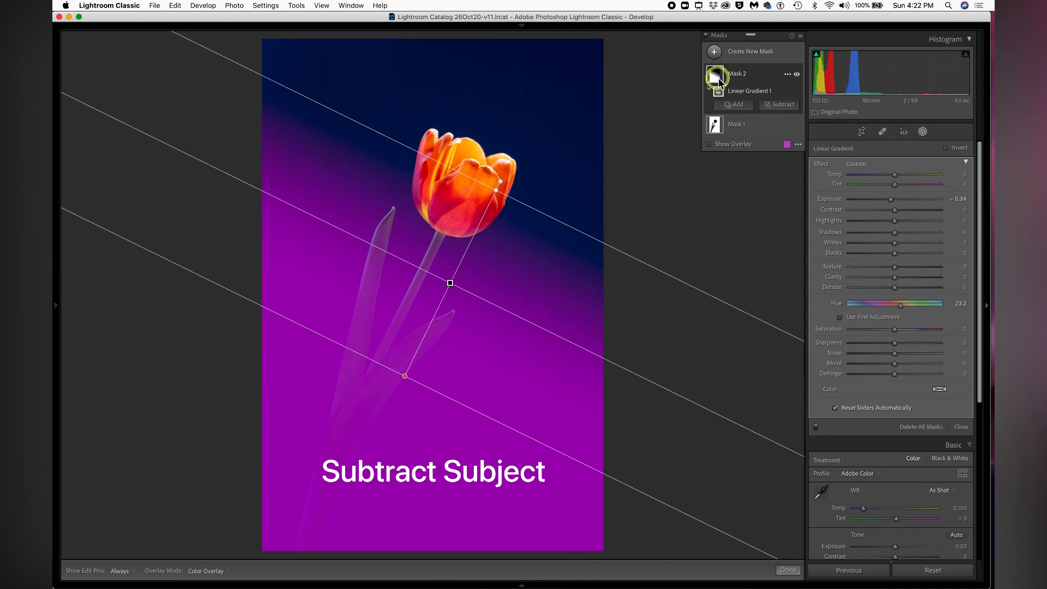
left_click(780, 104)
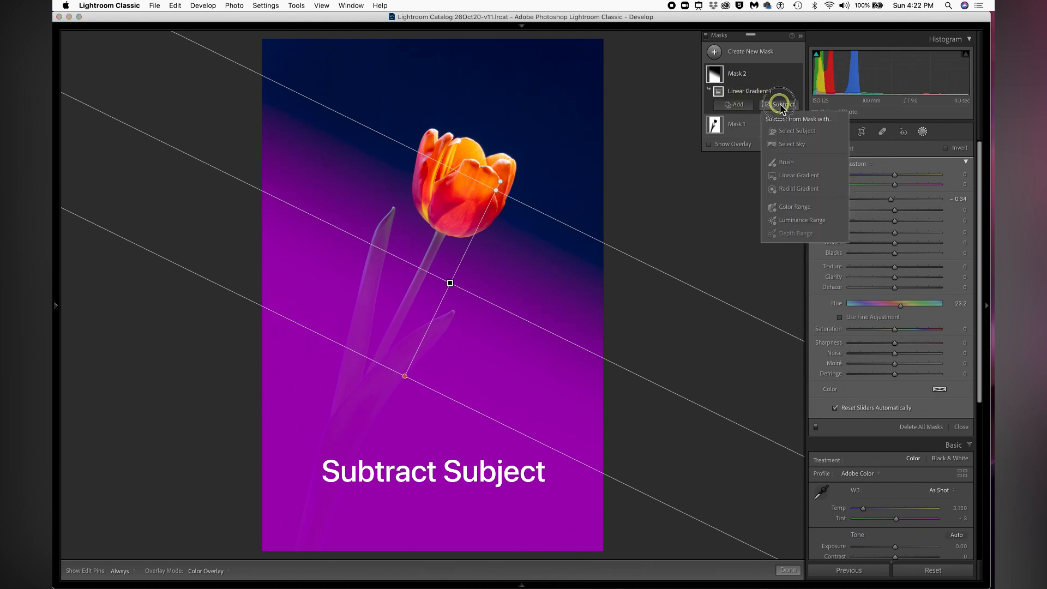
left_click(784, 130)
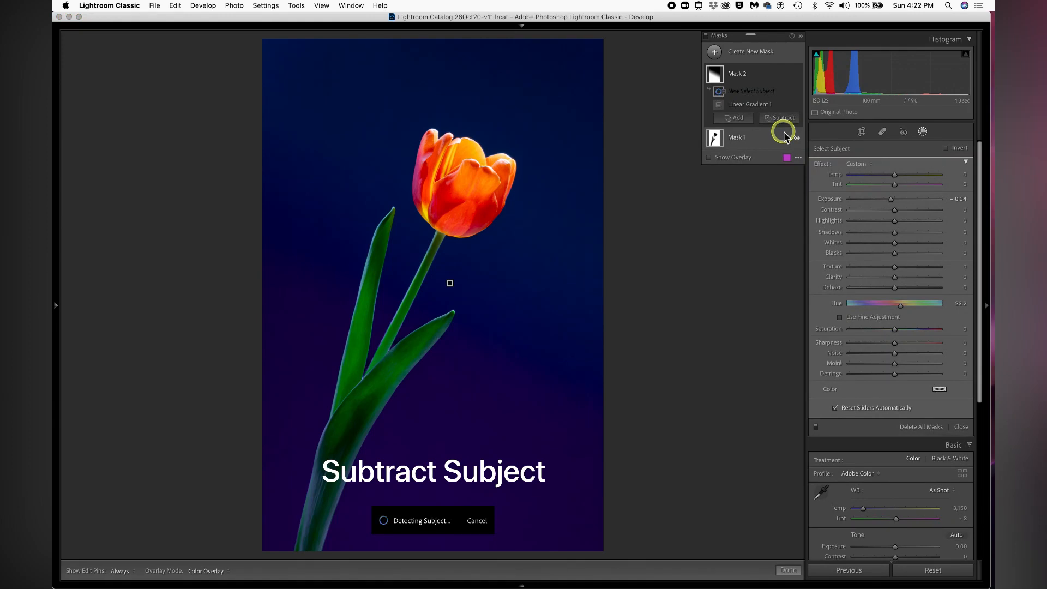
left_click(754, 68)
left_click(713, 77)
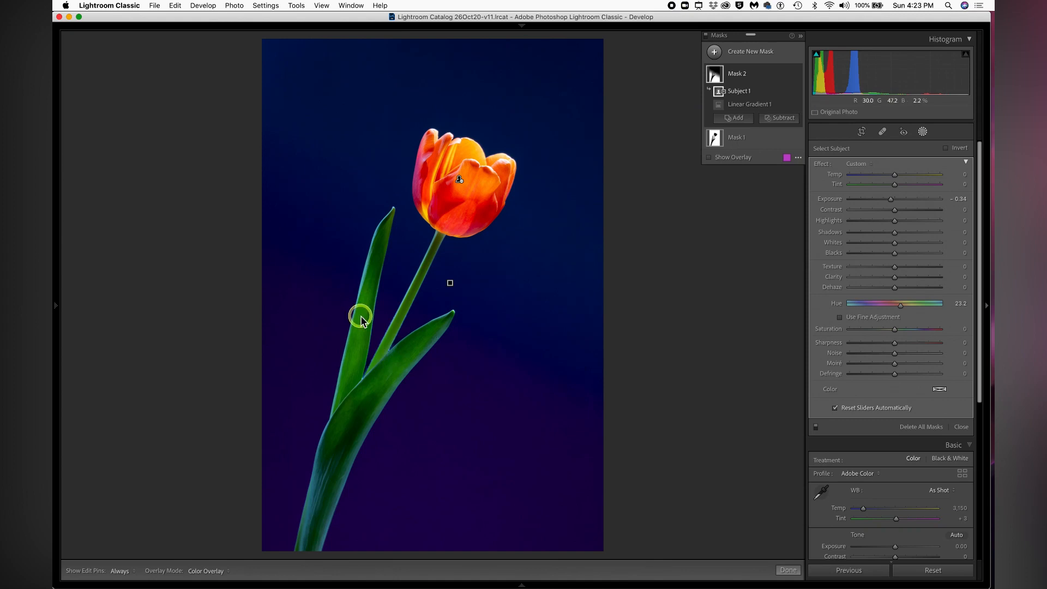
Step: Create a radial gradient mask centered at the base of the bloom, widened across the photo and stretched down over the leaves
left_click(715, 52)
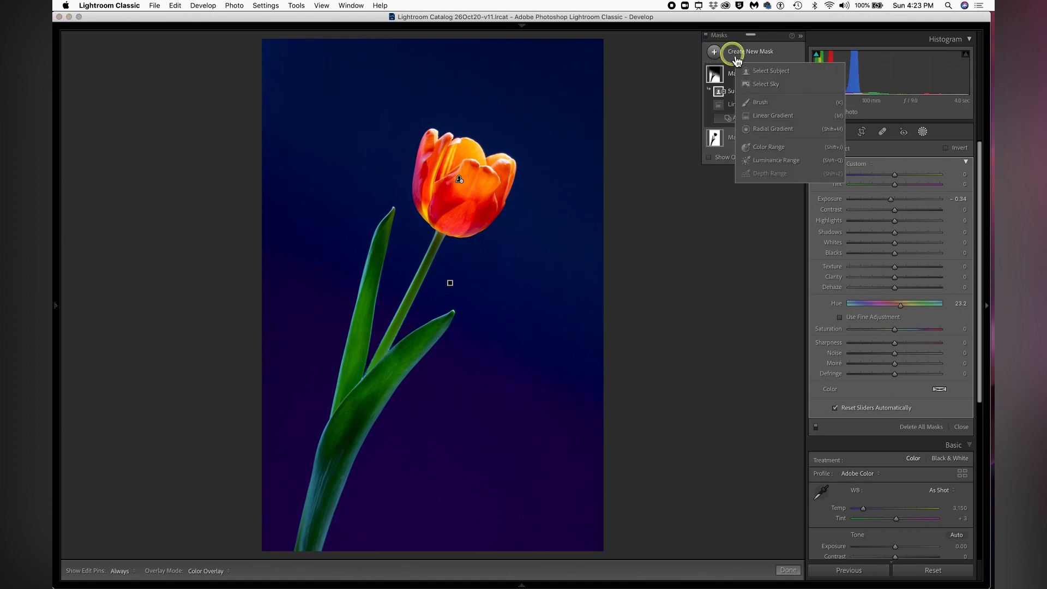
left_click(772, 130)
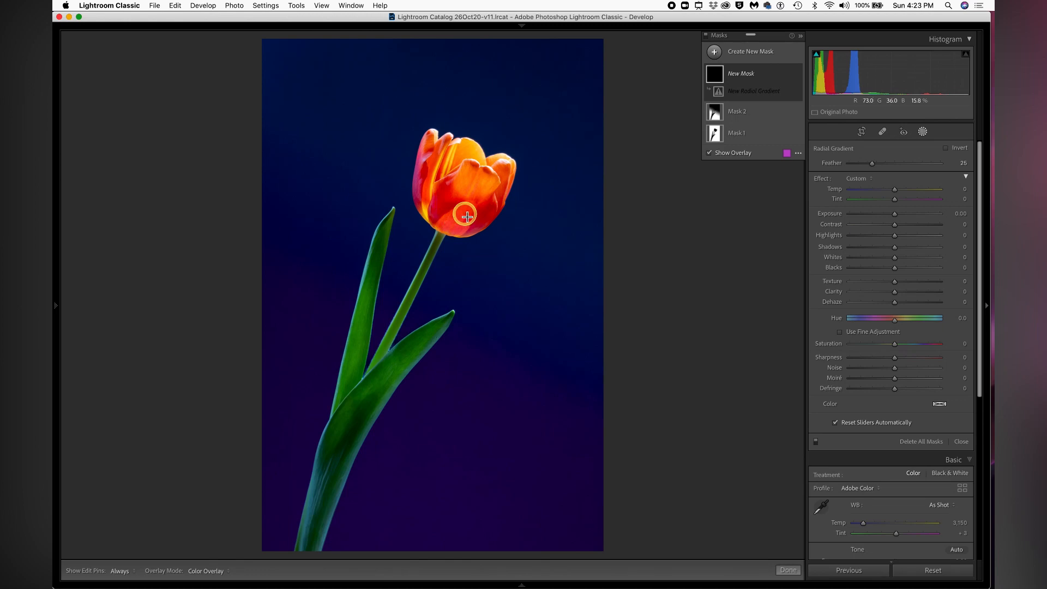
left_click_drag(460, 211, 381, 17)
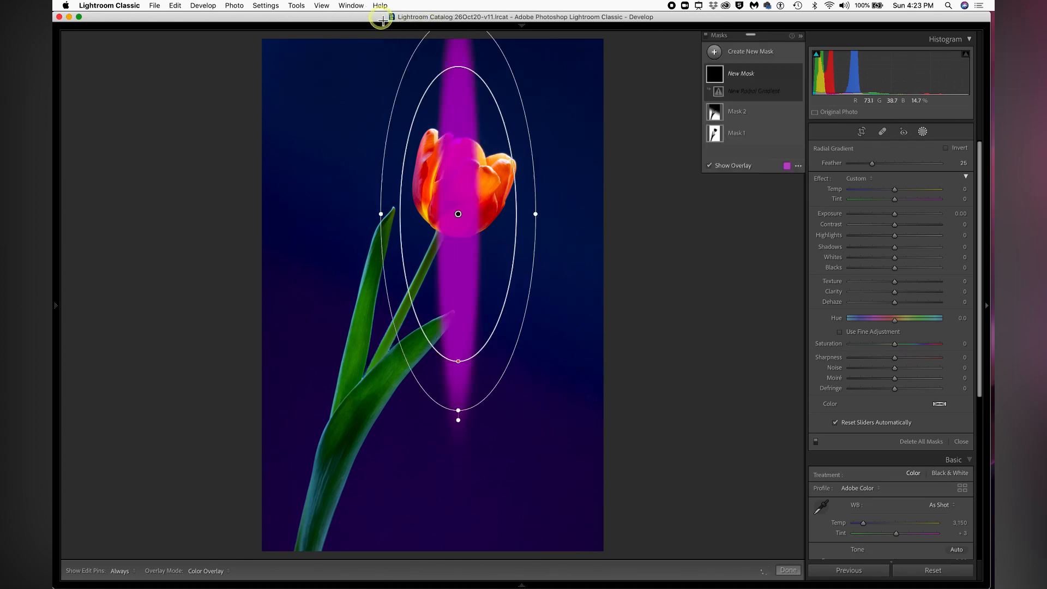
left_click_drag(380, 214, 295, 215)
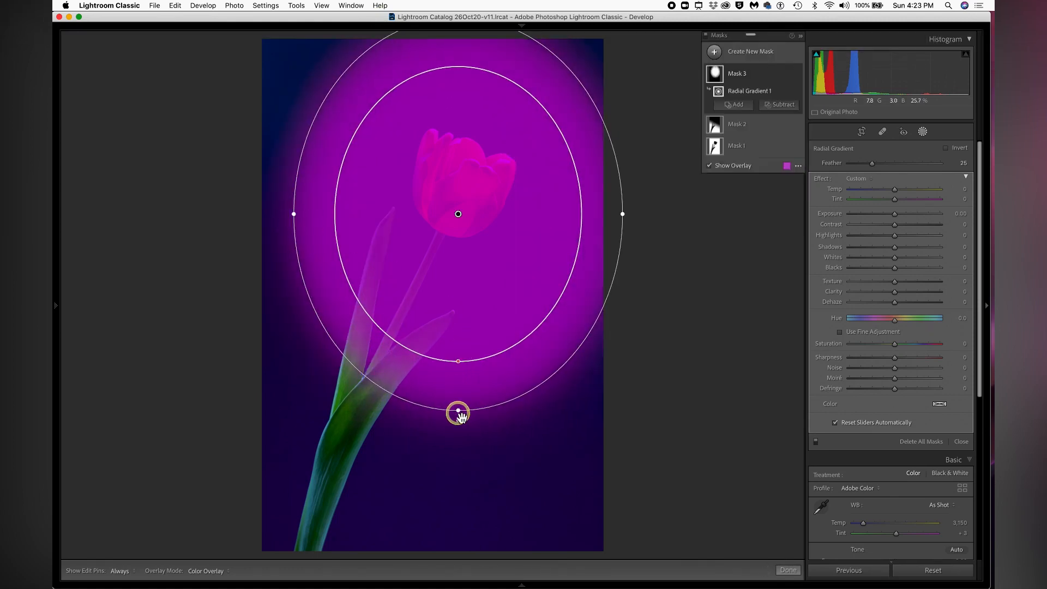
left_click_drag(458, 411, 458, 445)
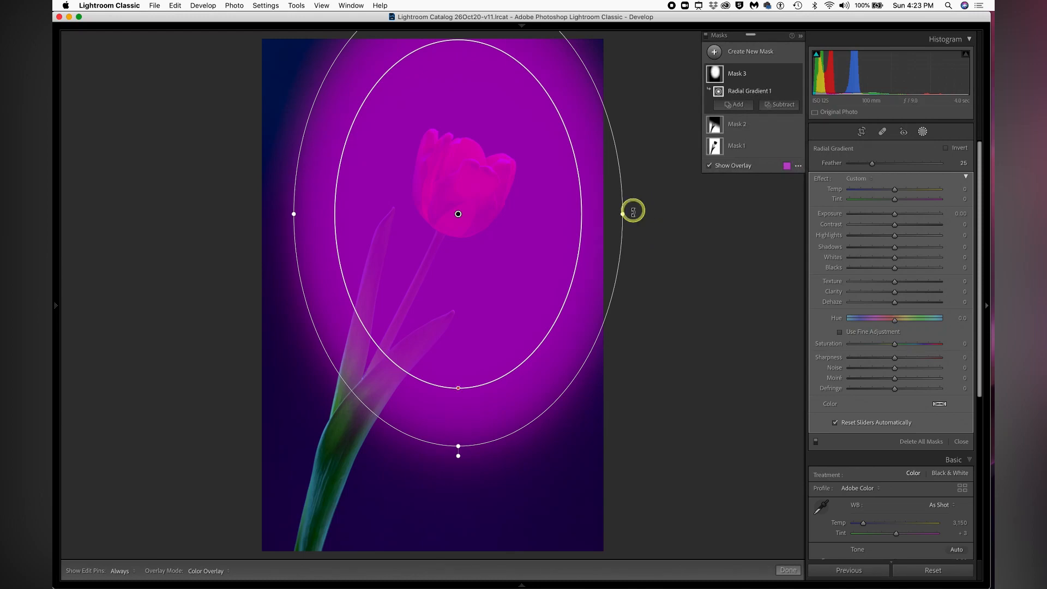
Step: Rotate the radial gradient to follow the tulip's tilt, move it slightly up, and widen it past the photo's left edge
left_click_drag(631, 210, 627, 255)
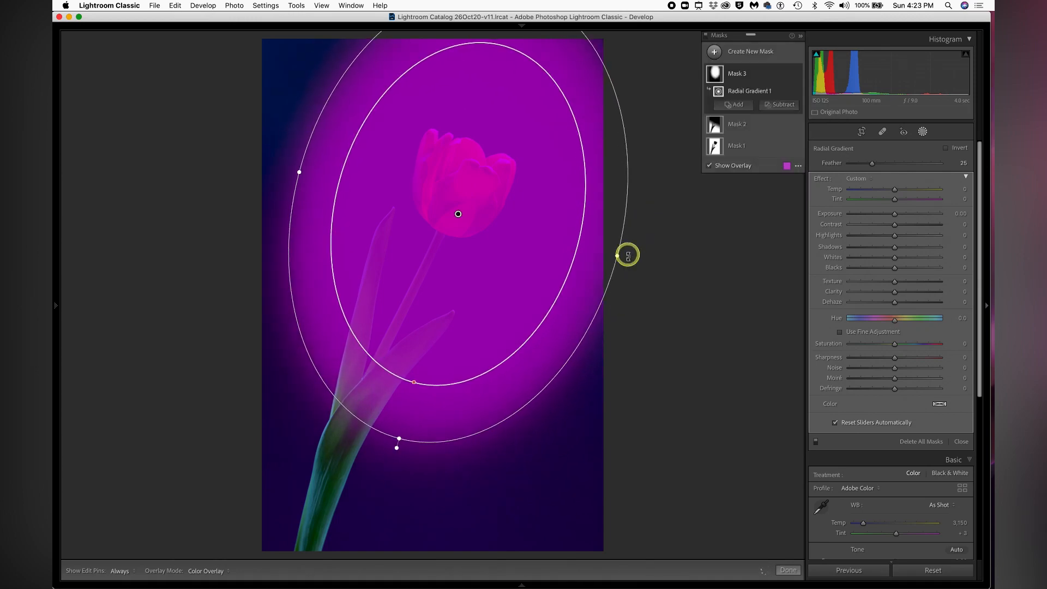
left_click_drag(434, 229, 433, 207)
left_click_drag(292, 149, 226, 112)
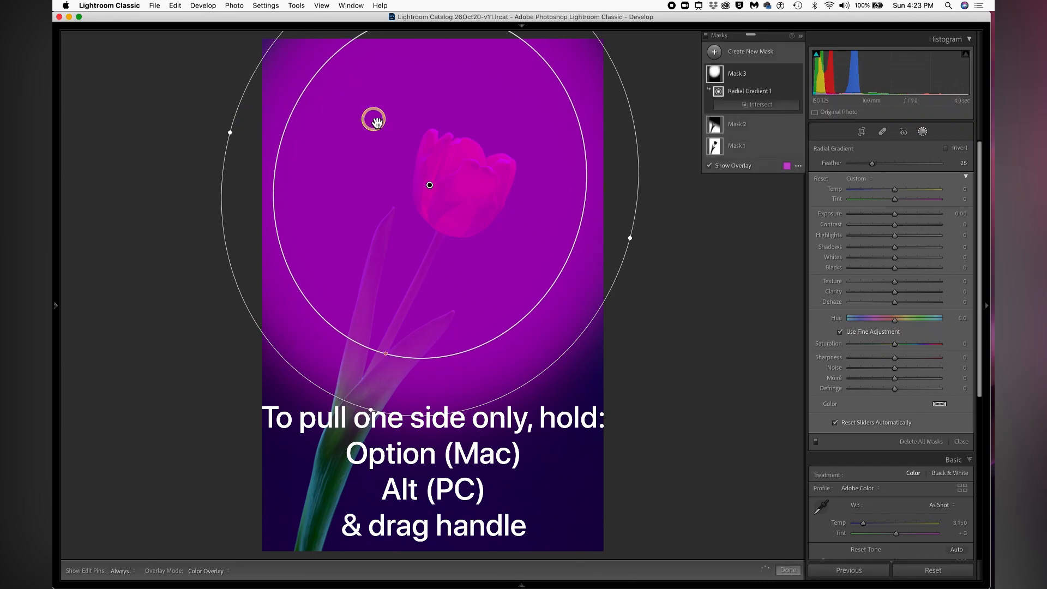
Step: Center the radial gradient on the bloom, stretch it farther down the leaves, and set its exposure to 0.21 and hue to 44.8
left_click_drag(452, 254, 480, 252)
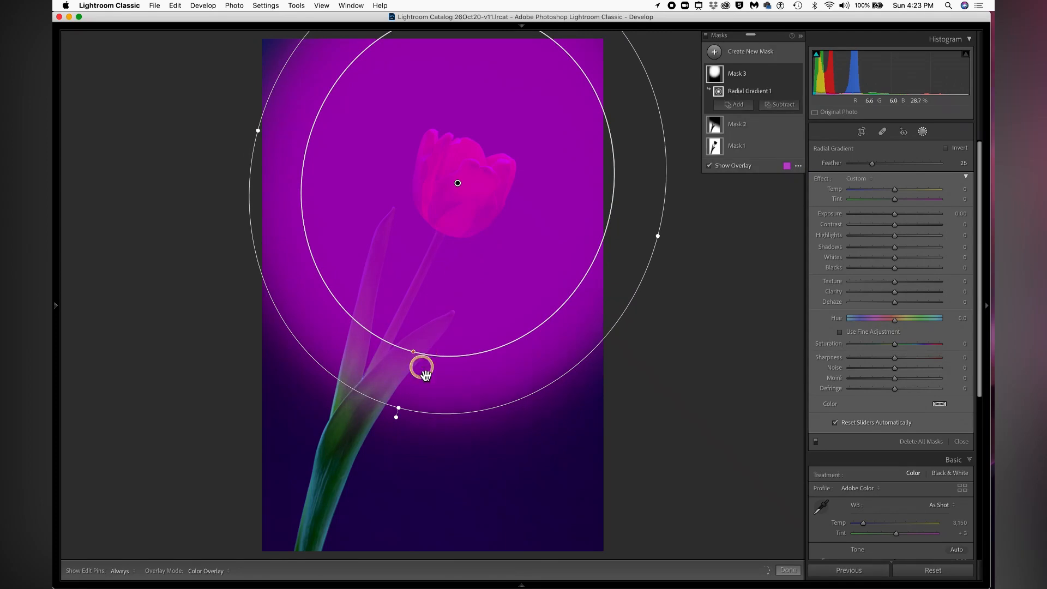
left_click_drag(397, 411, 387, 439)
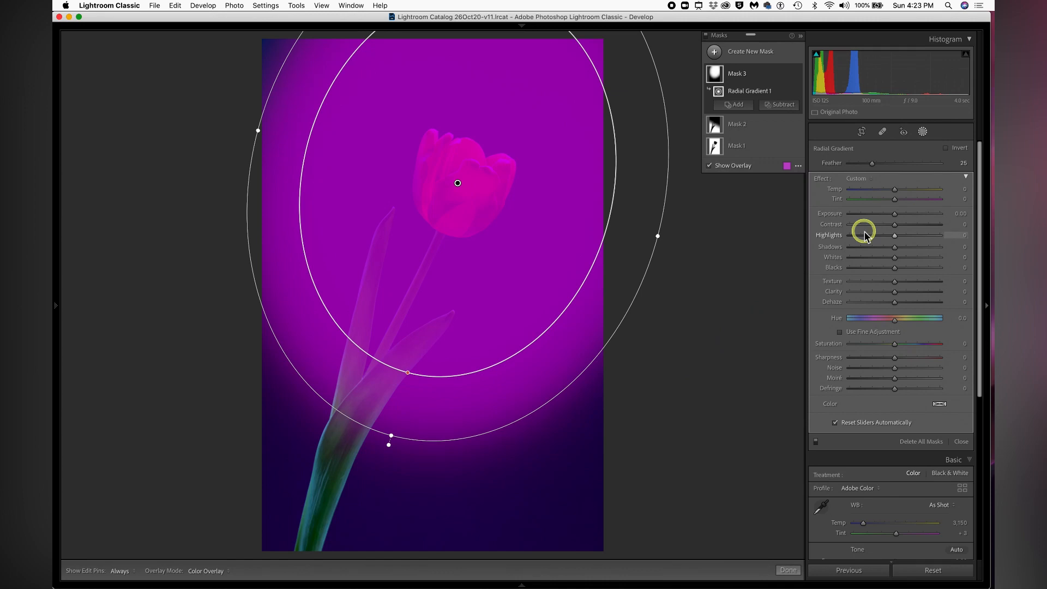
left_click_drag(895, 214, 907, 323)
left_click(895, 321)
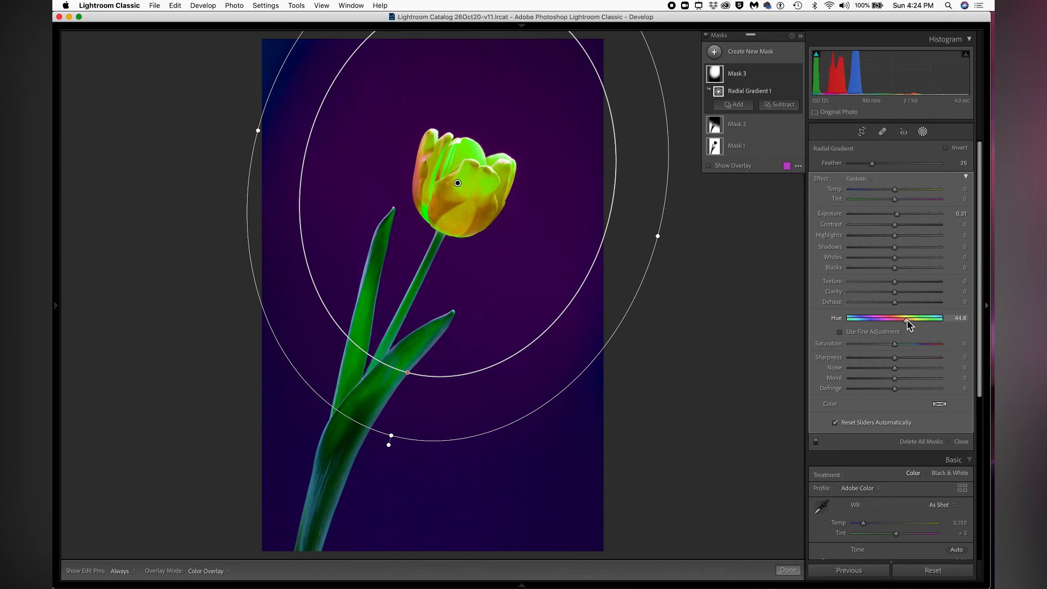
Step: Subtract the subject from Mask 3 so the radial gradient leaves out the tulip
left_click(783, 107)
left_click(785, 129)
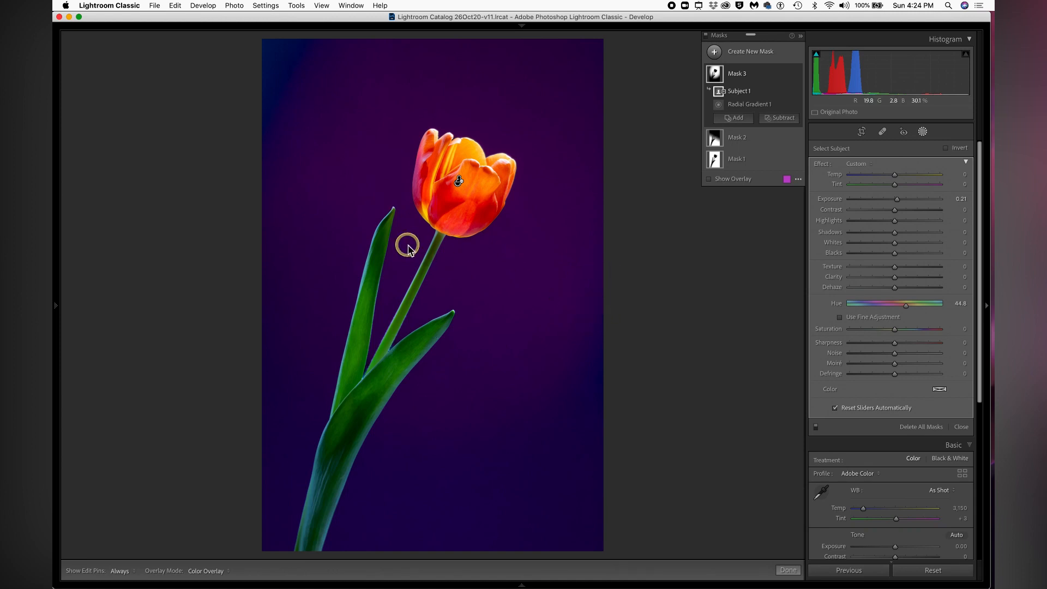
Step: Enlarge Mask 3's radial gradient well past the photo's sides and move it up toward the upper part of the bloom
left_click(458, 182)
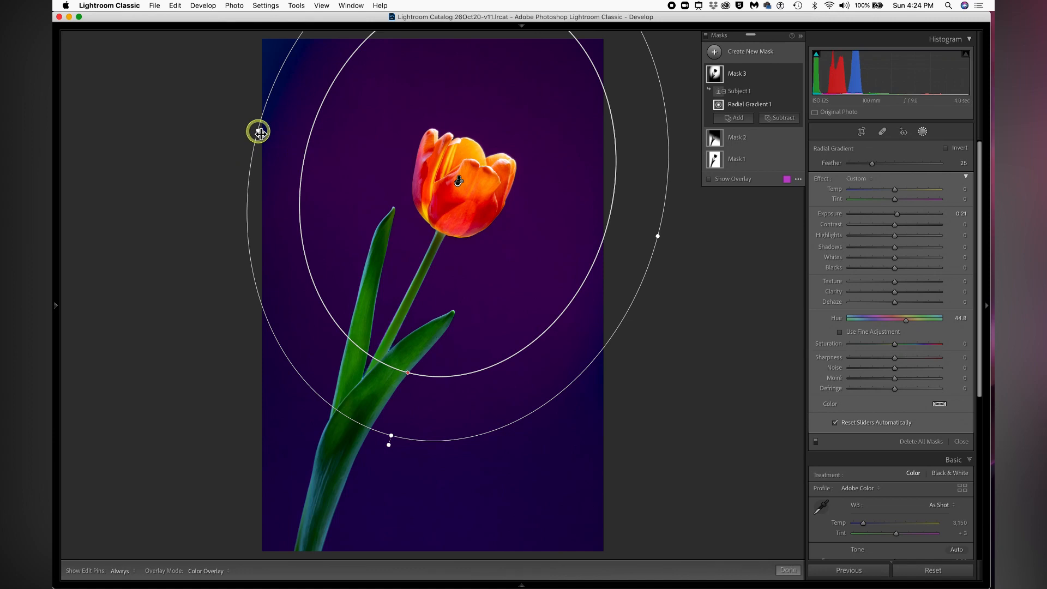
mouse_move(259, 132)
left_mouse_down()
mouse_move(240, 112)
mouse_move(243, 121)
left_mouse_up()
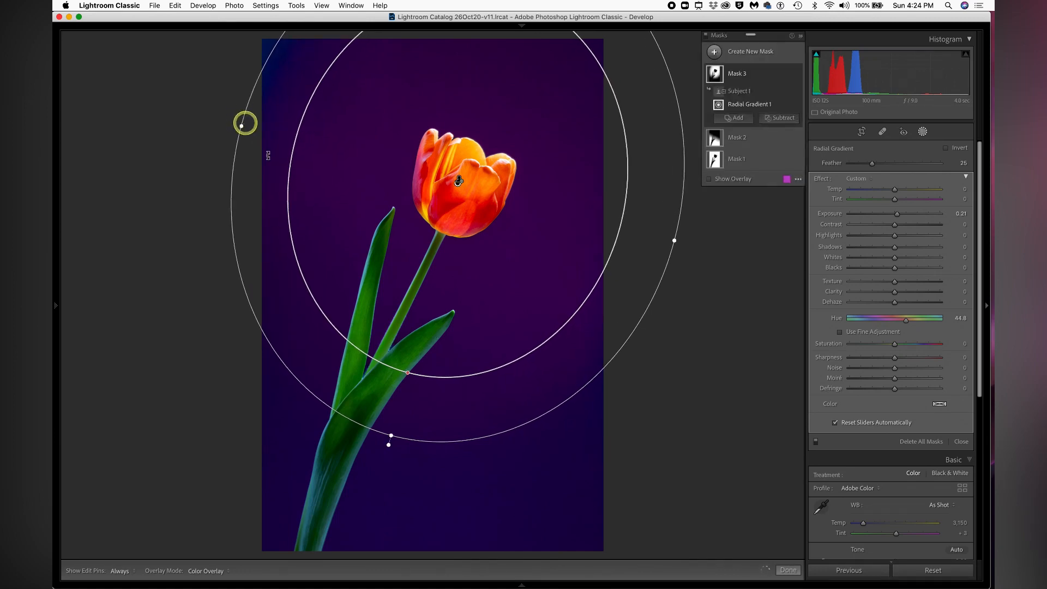
left_click_drag(390, 435, 386, 448)
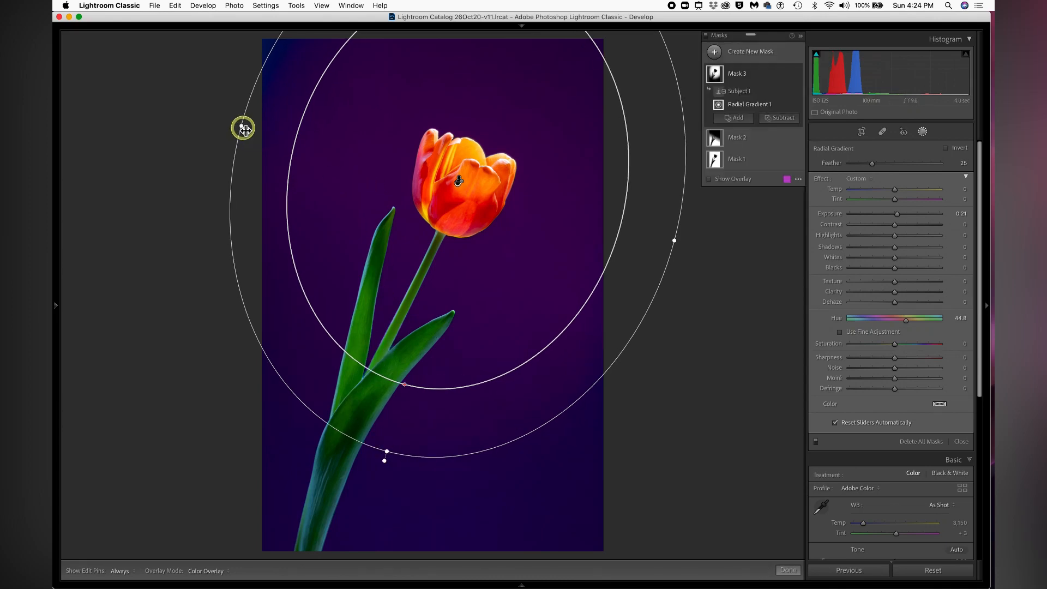
left_click_drag(241, 126, 194, 99)
left_click_drag(388, 140, 413, 126)
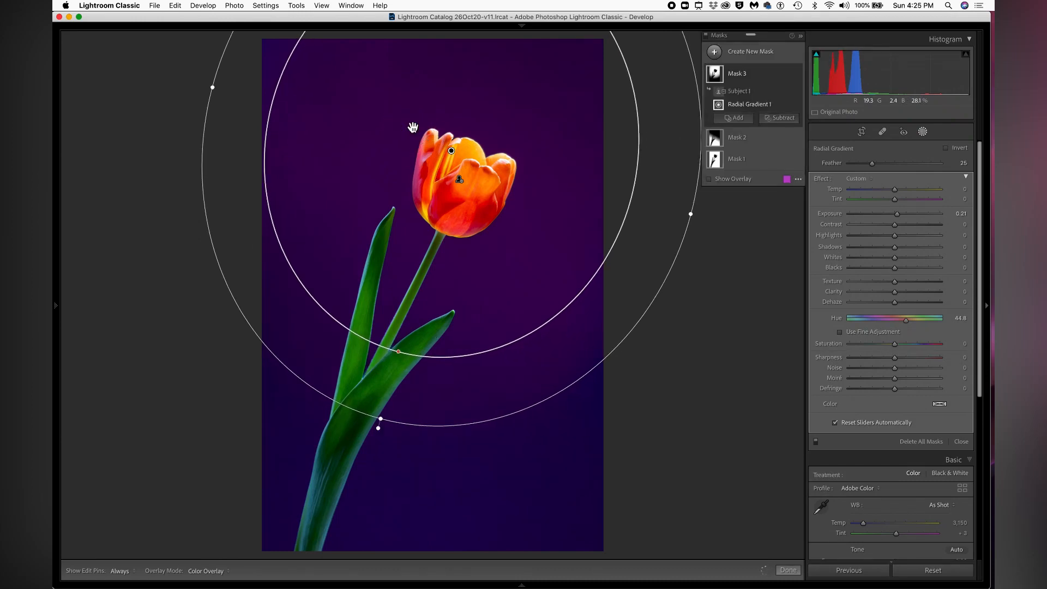
Step: Create another radial gradient mask centered on the stem, spanning nearly the whole photo, and invert it to cover the corners
key("shift+m")
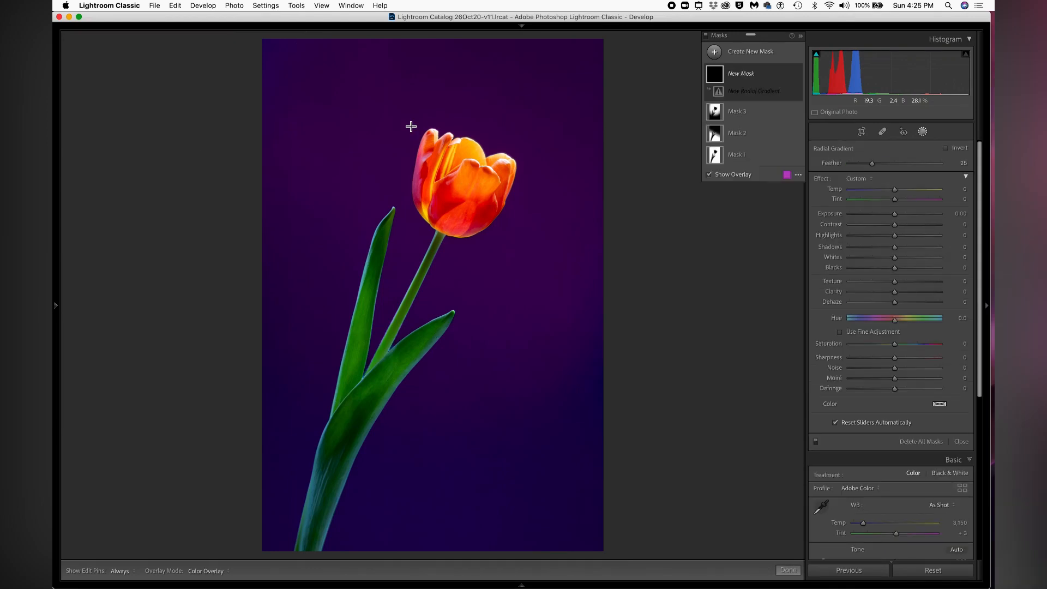
left_click(715, 54)
left_click(437, 271)
left_click_drag(336, 81, 279, 46)
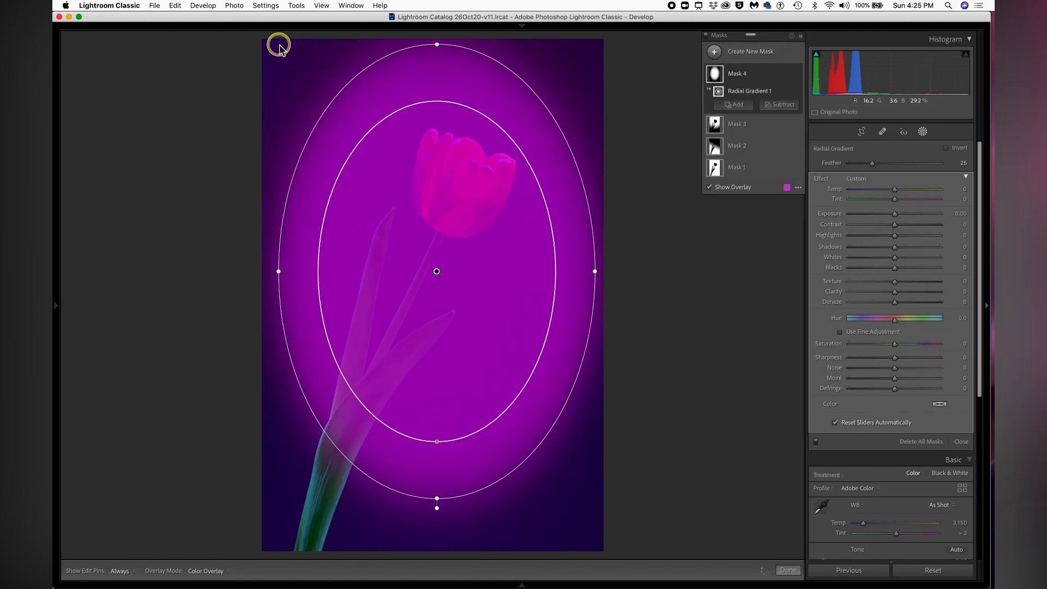
left_click(945, 149)
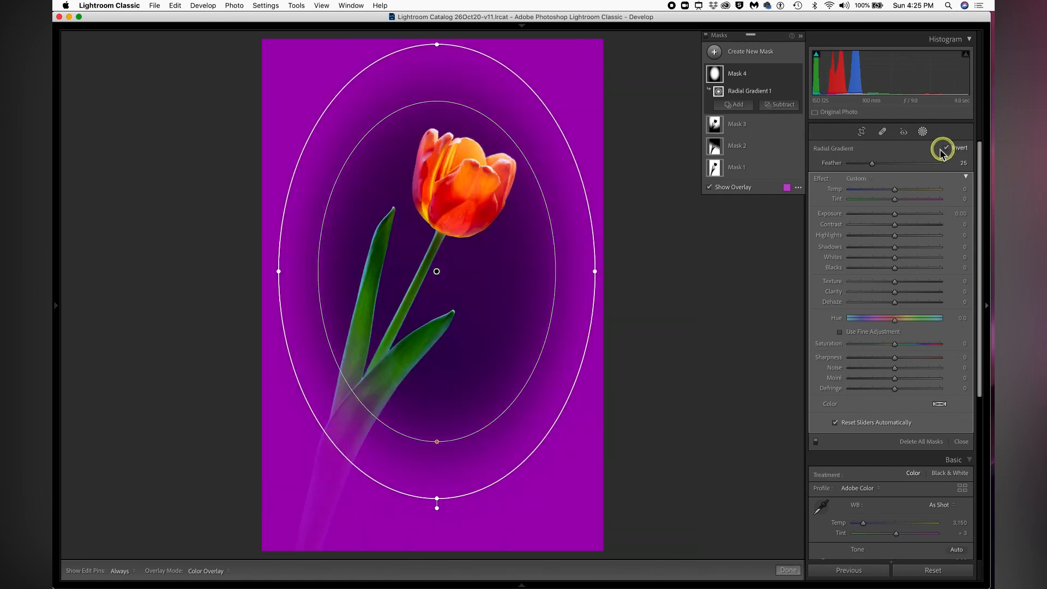
Step: Tilt the inverted radial gradient to match the tulip, enlarge it beyond the photo's edges, and shift it slightly up toward the bloom
left_click_drag(589, 185, 627, 204)
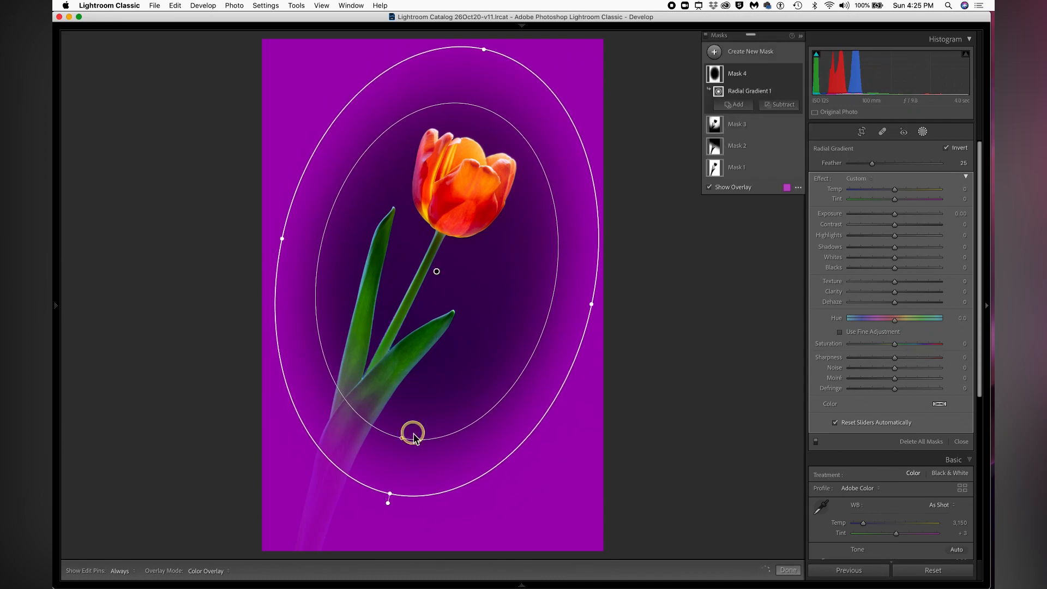
left_click_drag(391, 491, 369, 540)
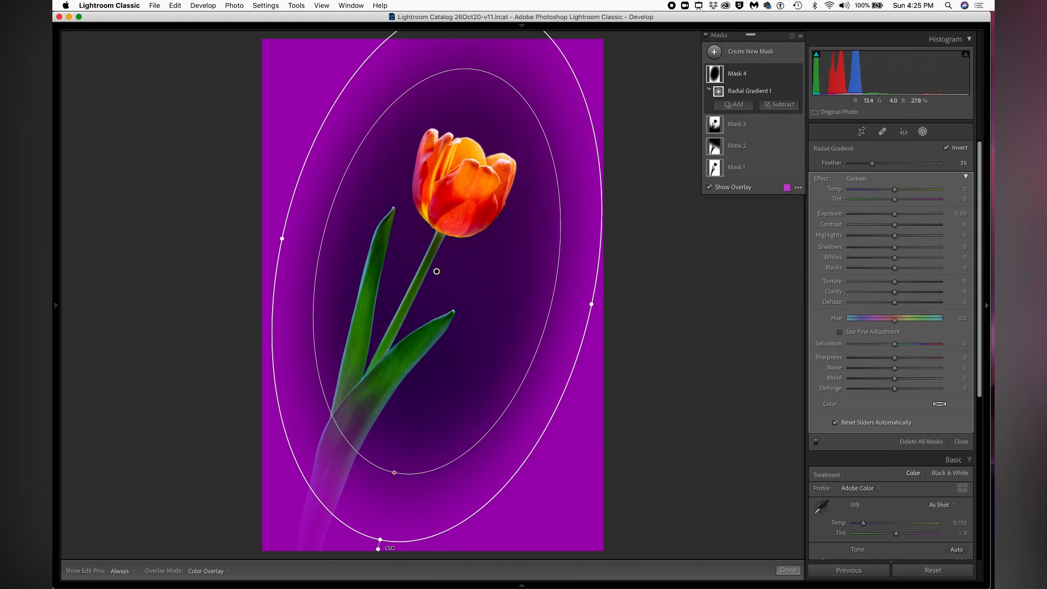
key("super+minus")
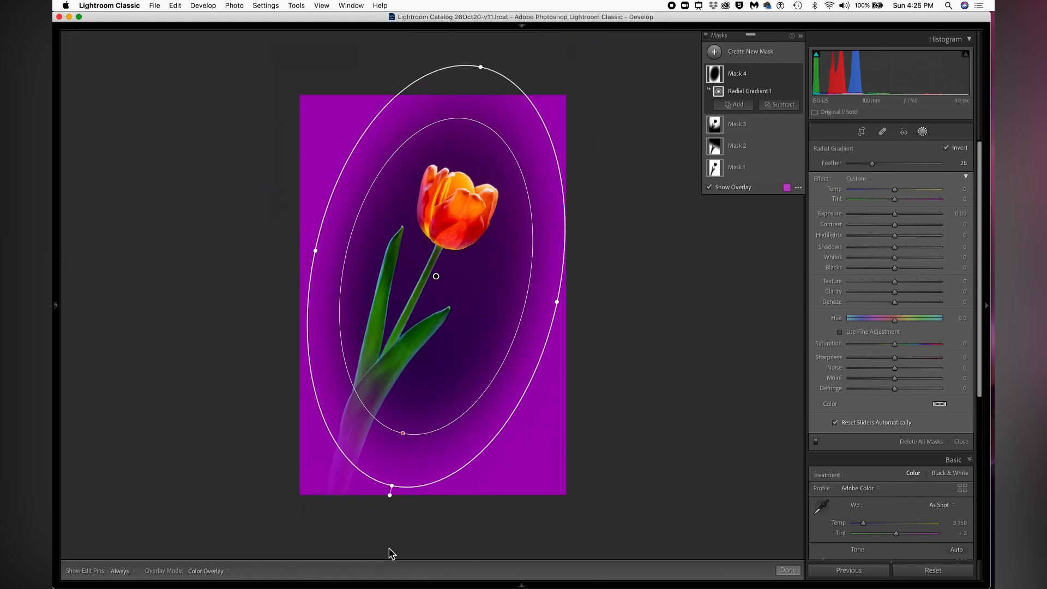
left_click_drag(390, 484, 384, 521)
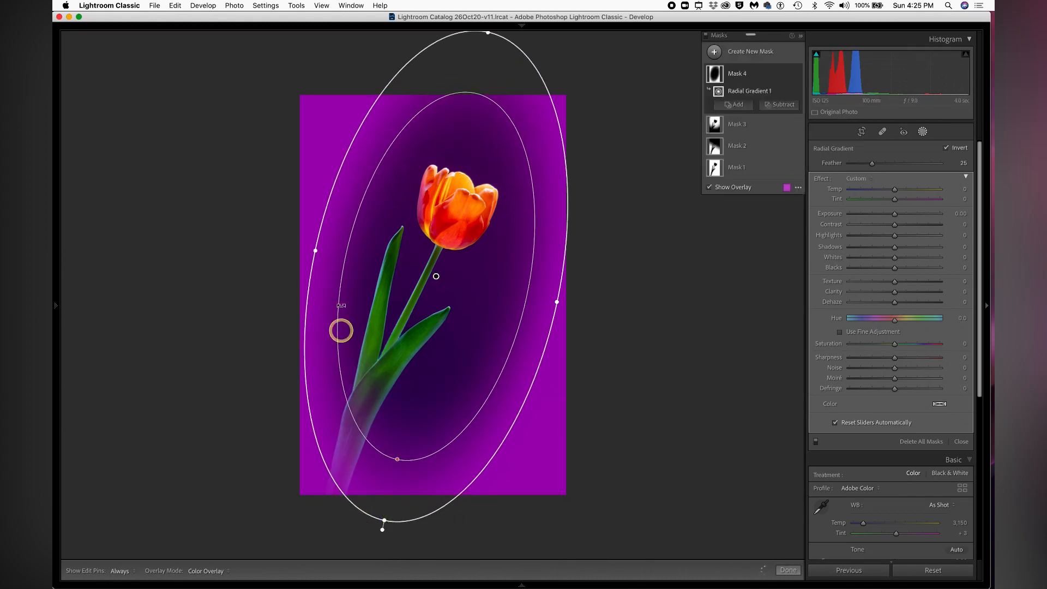
left_click_drag(316, 254, 253, 232)
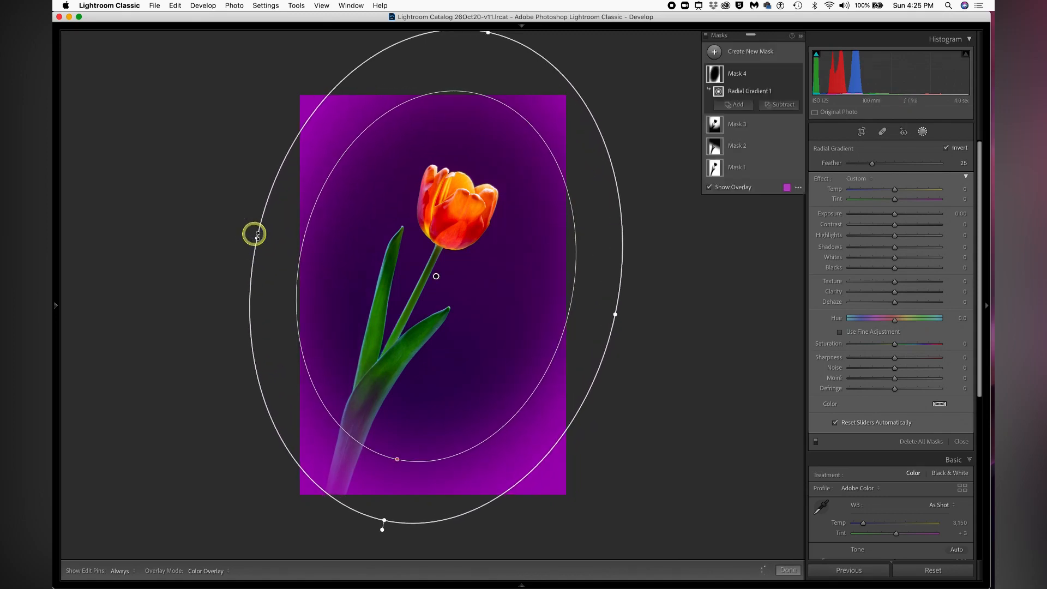
left_click_drag(386, 521, 383, 529)
left_click_drag(420, 343, 427, 340)
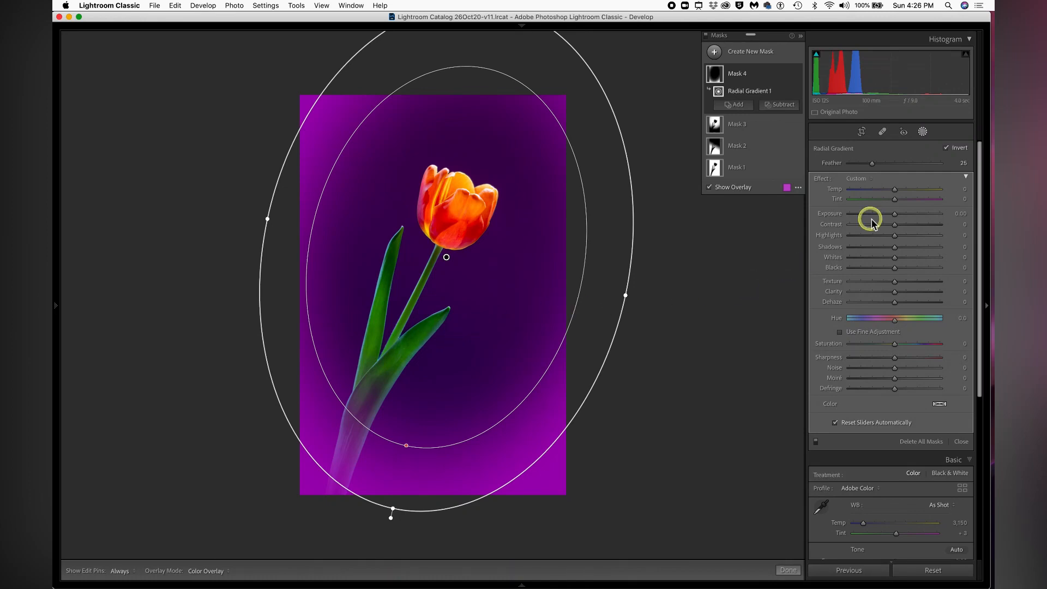
Step: Set the inverted gradient's exposure to -0.57, then shift it slightly right and lengthen it beyond the photo's upper and lower edges
left_click_drag(893, 218, 888, 218)
left_click_drag(414, 225, 455, 250)
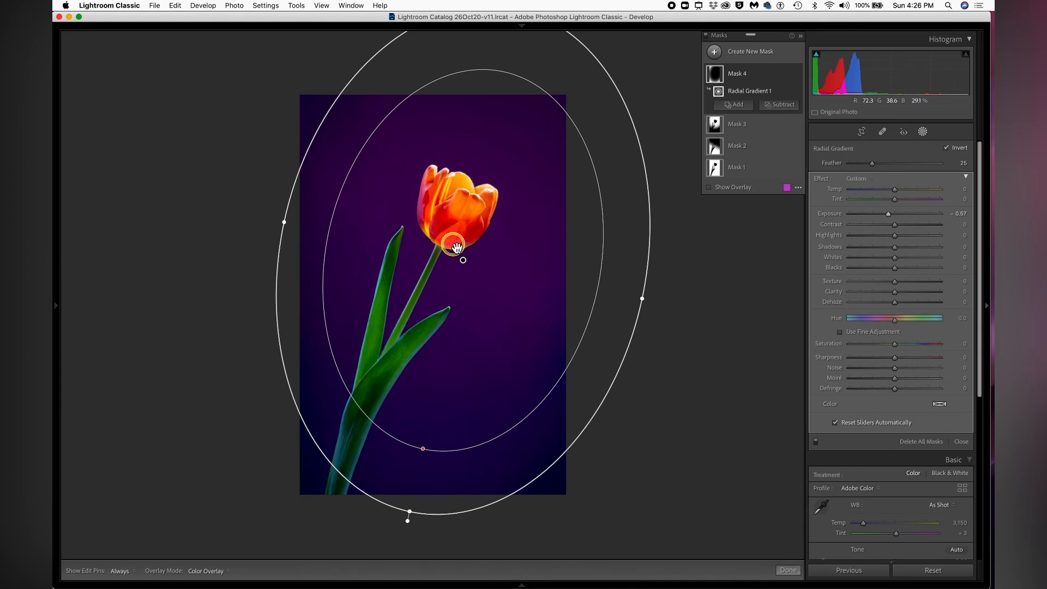
key("super+minus")
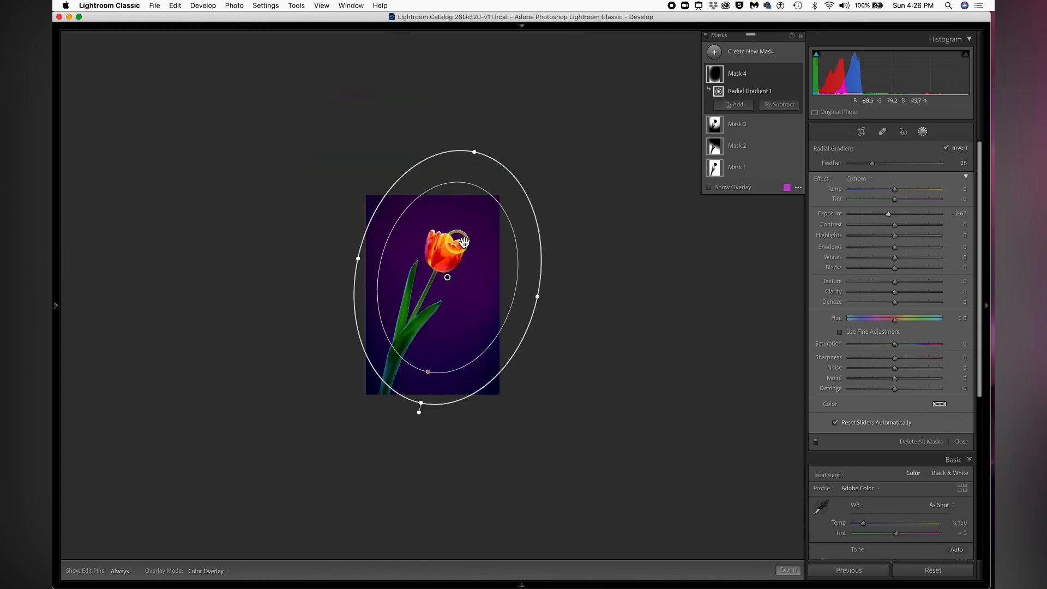
left_click_drag(478, 154, 514, 135)
left_click_drag(440, 222, 441, 232)
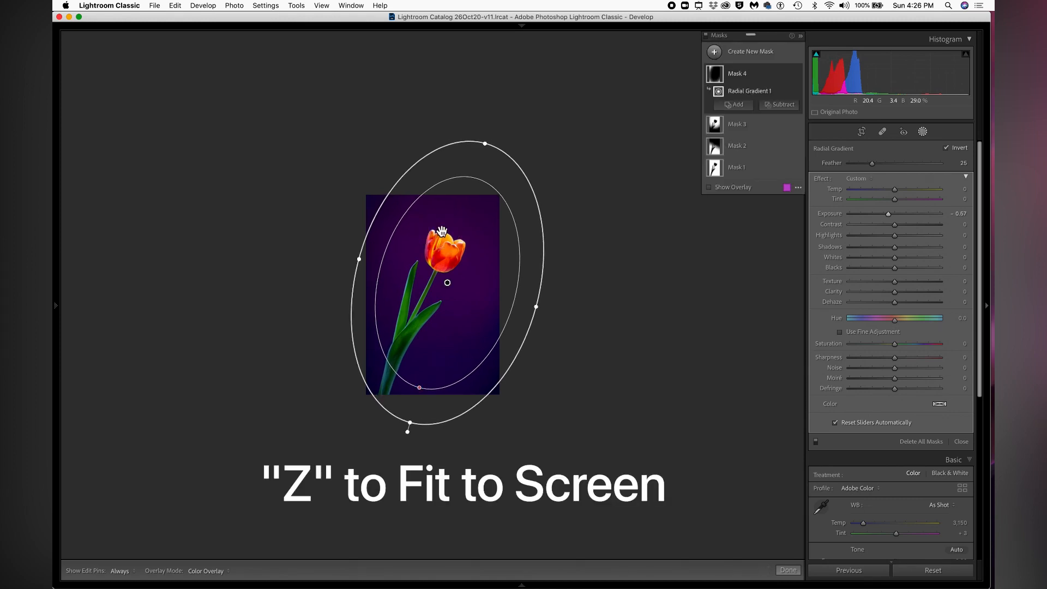
key("z")
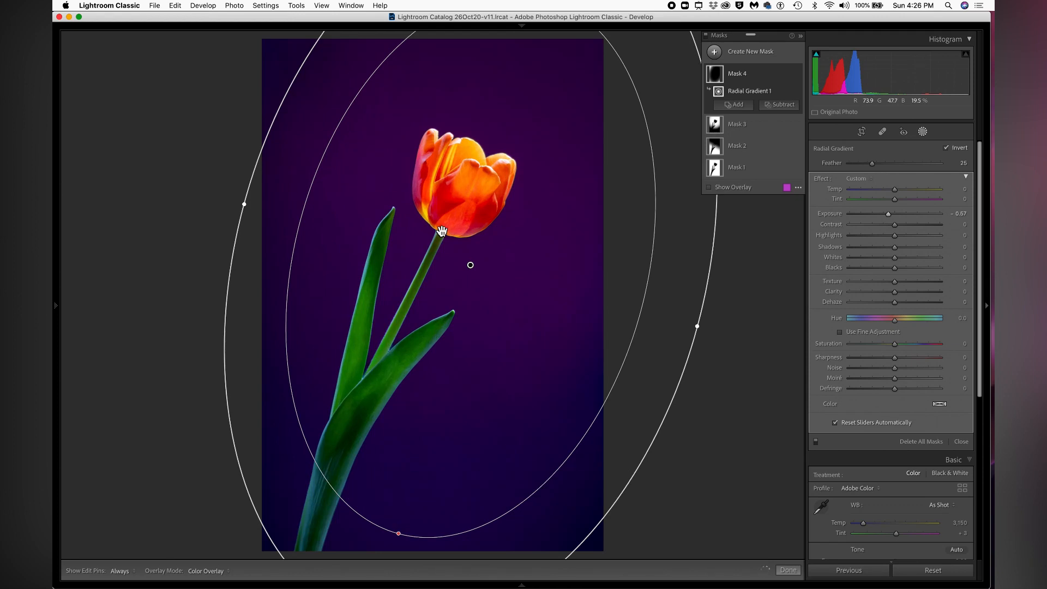
Step: Close the masking tool and return to the global photo adjustments
left_click(470, 164)
key("shift+m")
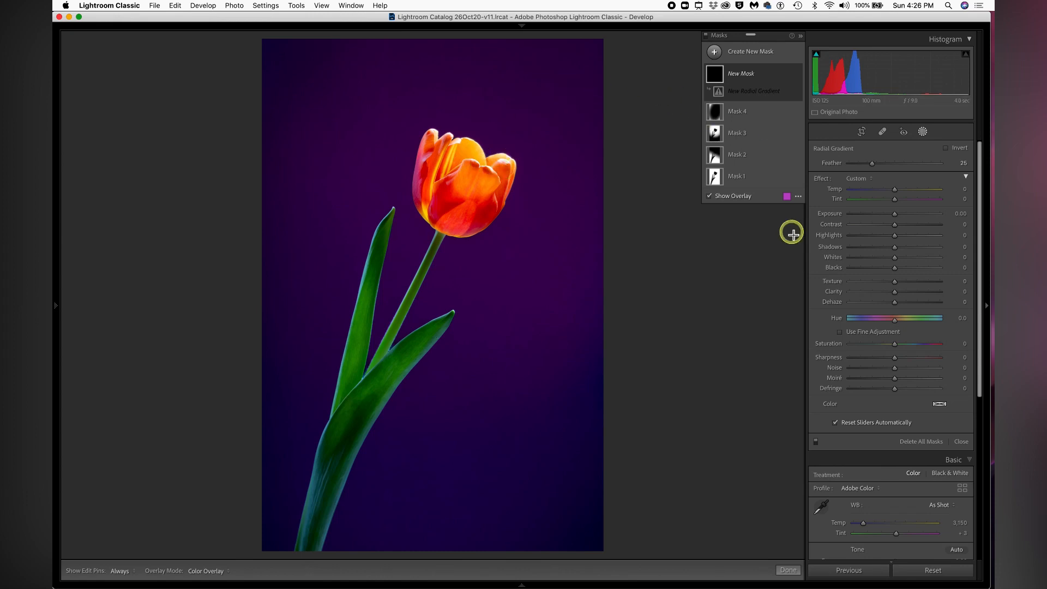
left_click(961, 442)
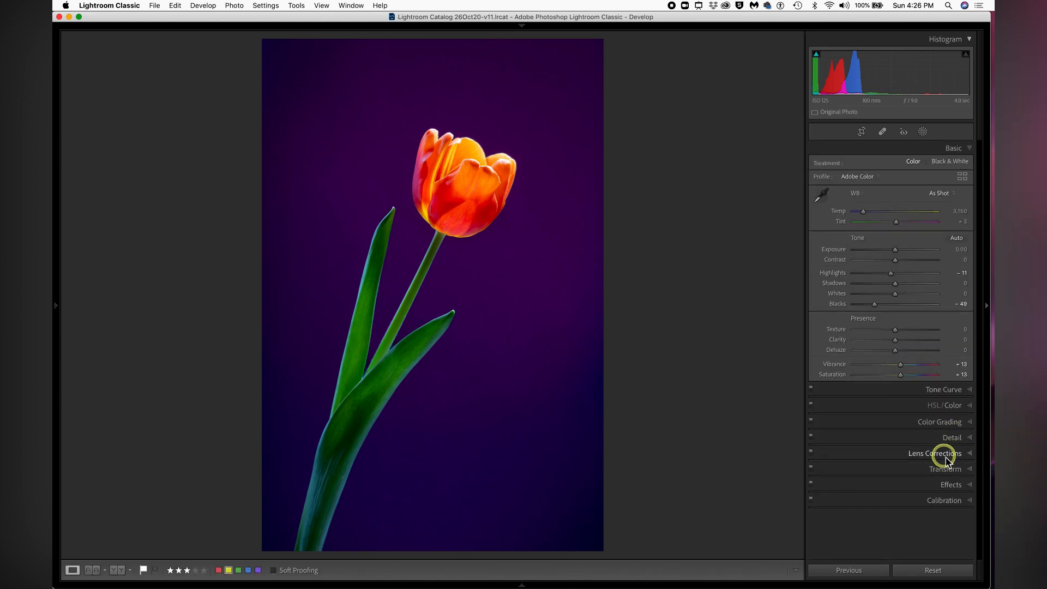
Step: Add a post-crop vignette with amount -16, midpoint 27, roundness -14 and feather 52, checking its shape with the feather at 0
left_click(965, 486)
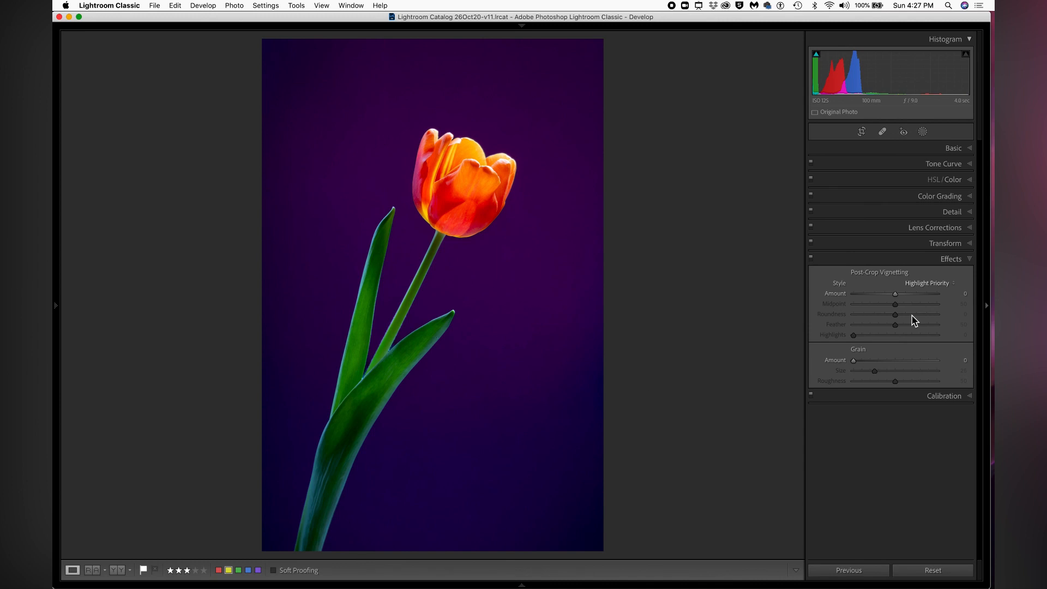
left_click_drag(895, 293, 843, 331)
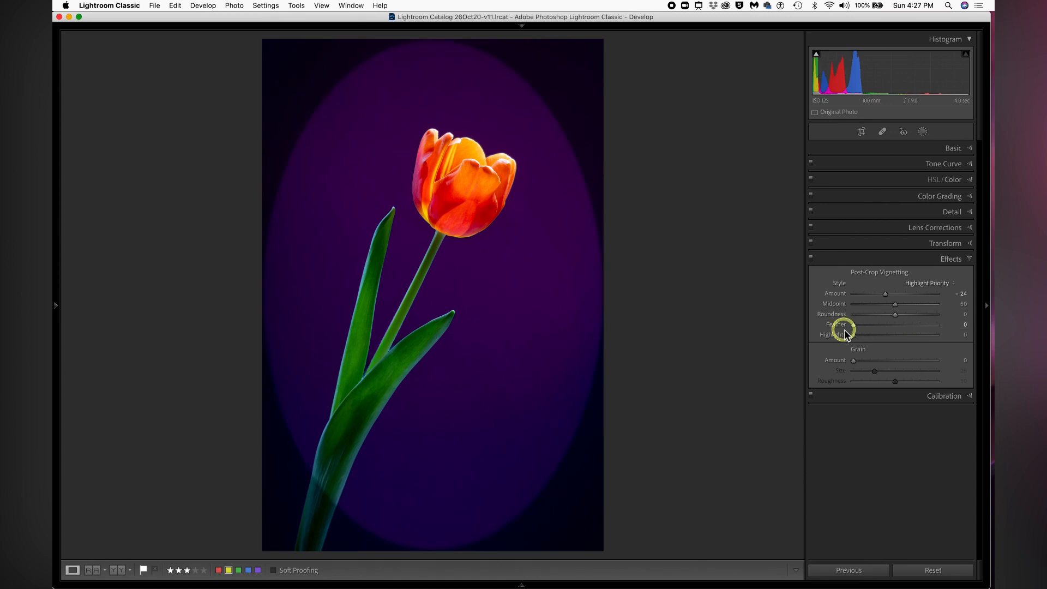
left_click_drag(884, 304, 873, 316)
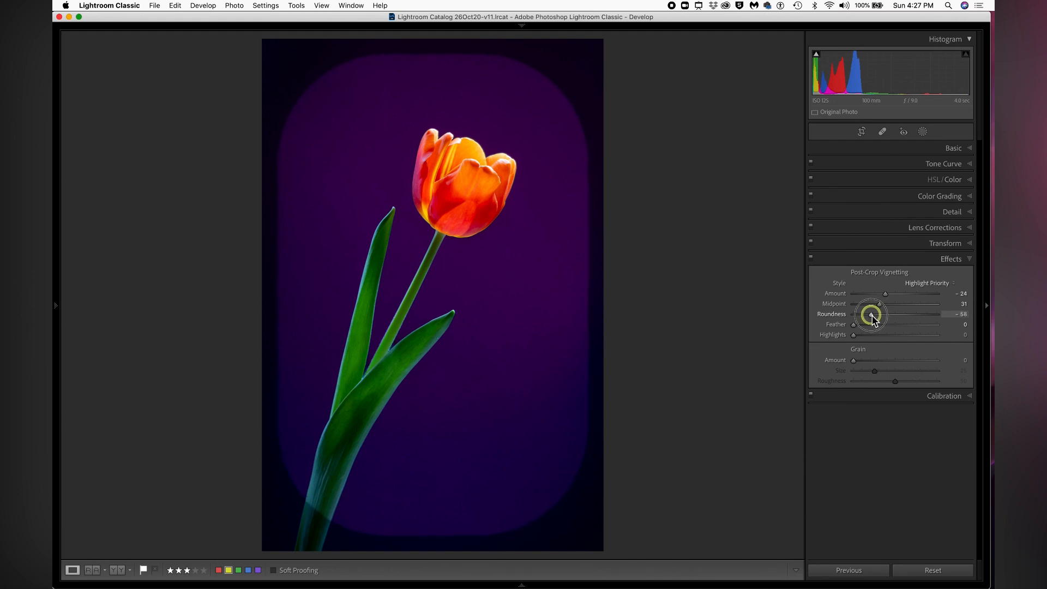
left_click_drag(872, 318, 919, 329)
left_click_drag(885, 295, 888, 296)
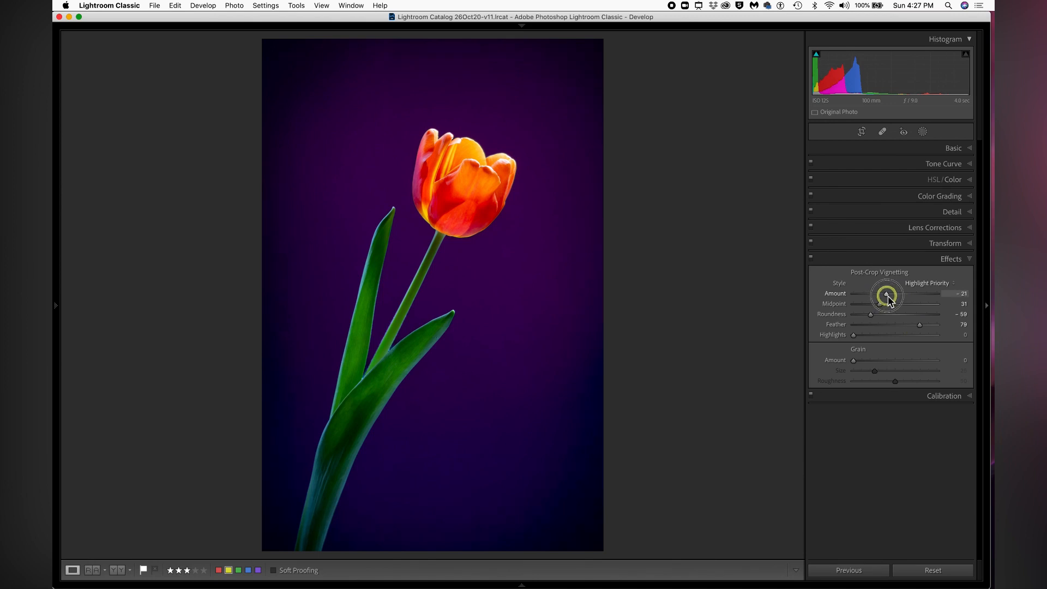
left_click(879, 304)
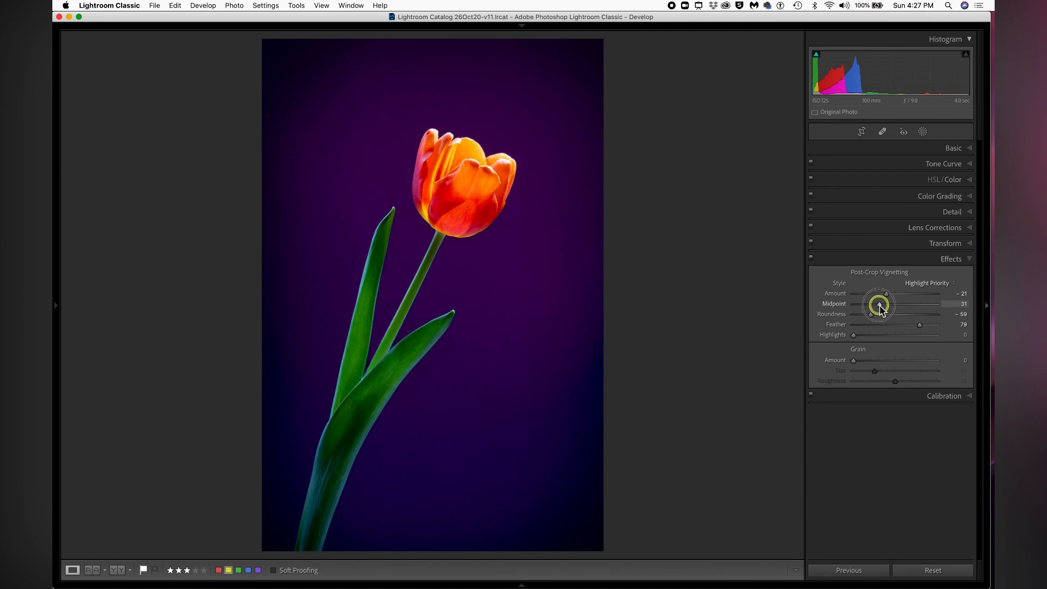
left_click_drag(877, 309, 876, 309)
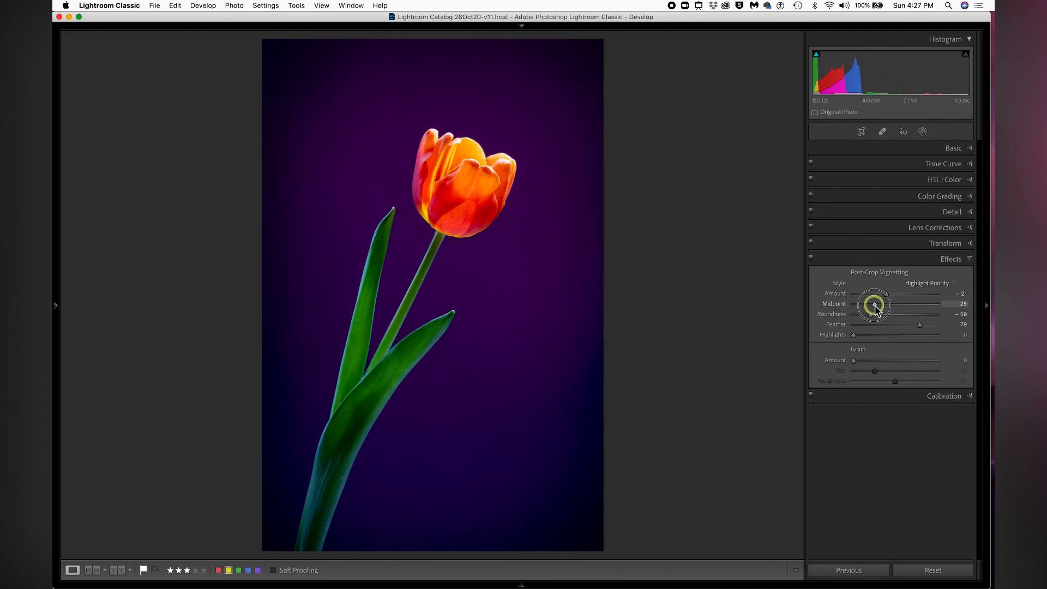
left_click_drag(886, 297, 888, 294)
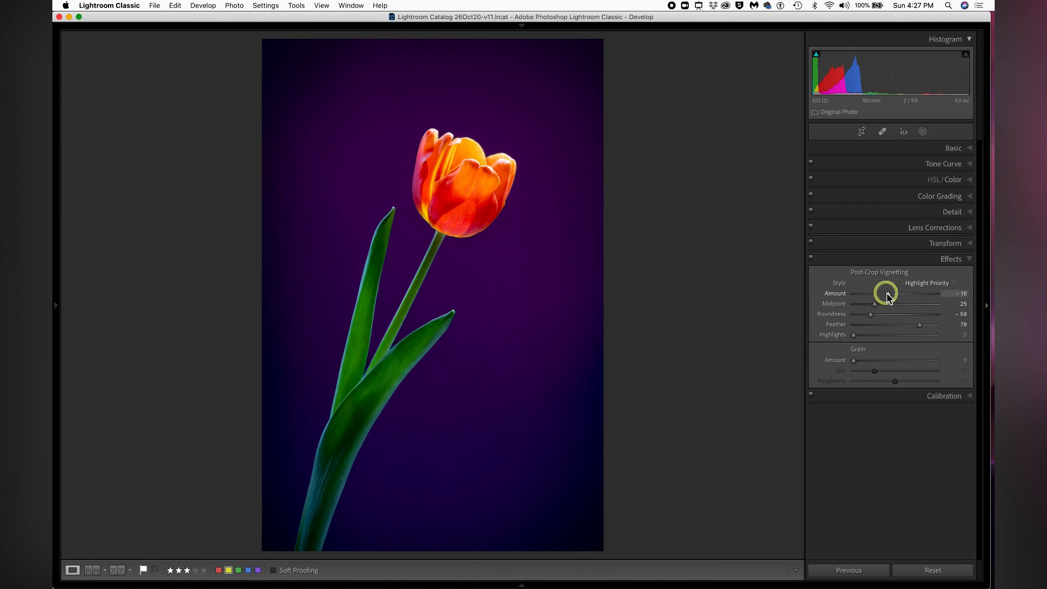
left_click_drag(920, 326, 923, 327)
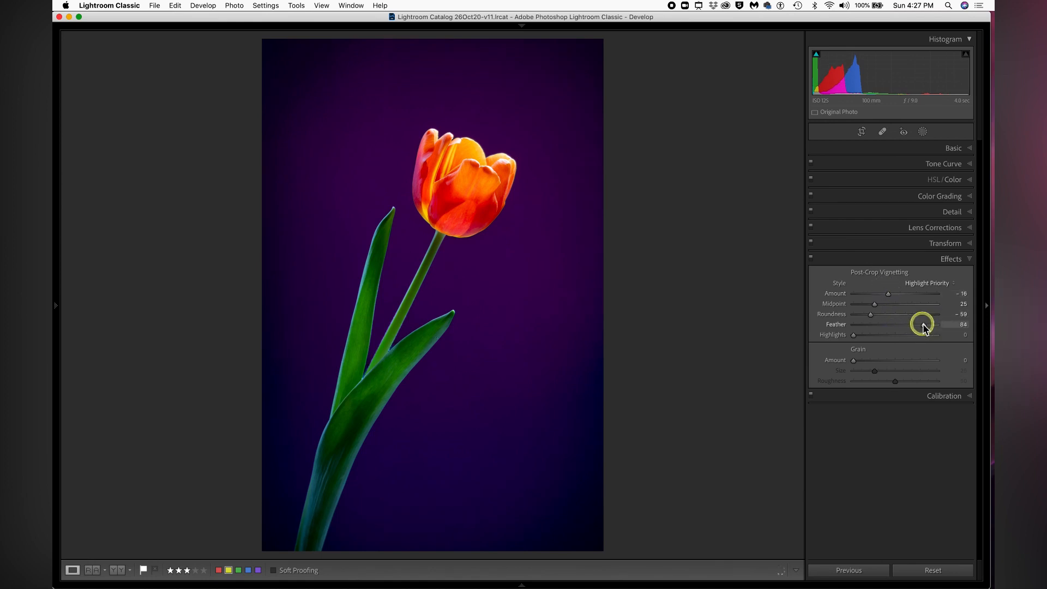
left_click_drag(874, 304, 890, 320)
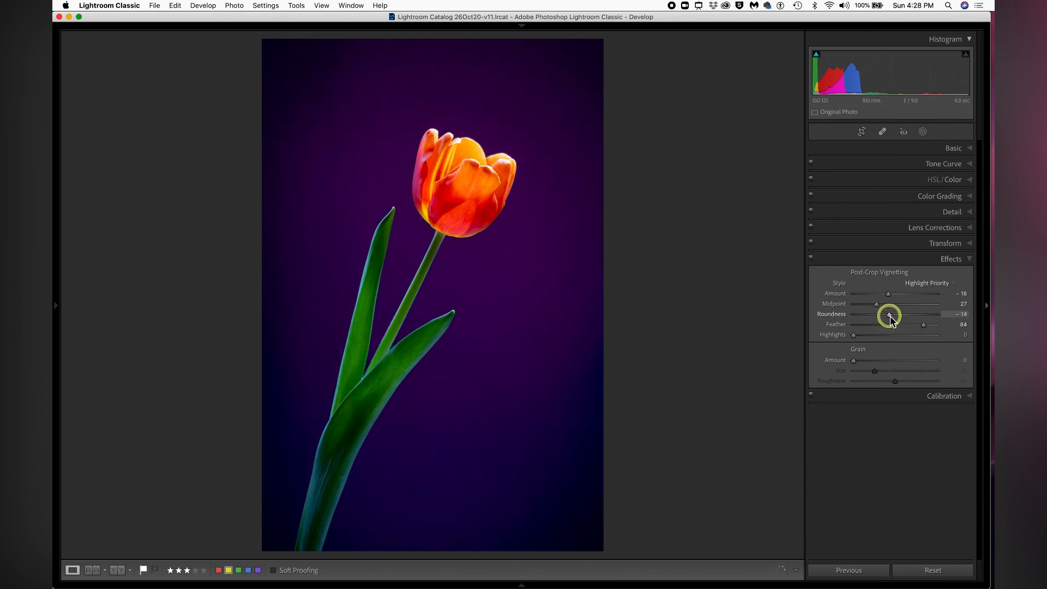
left_click(858, 327)
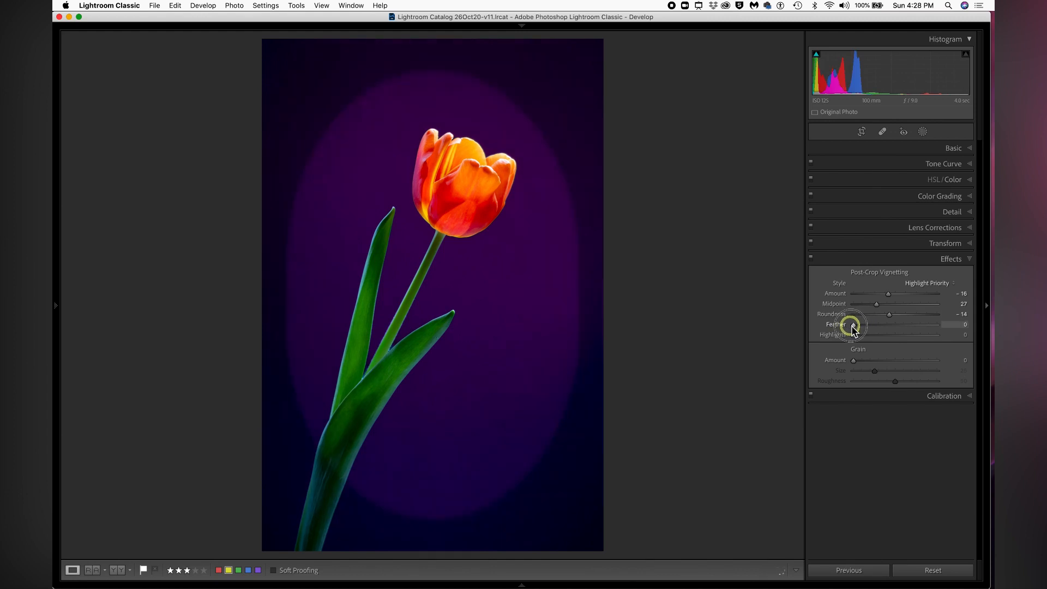
left_click_drag(858, 327, 895, 328)
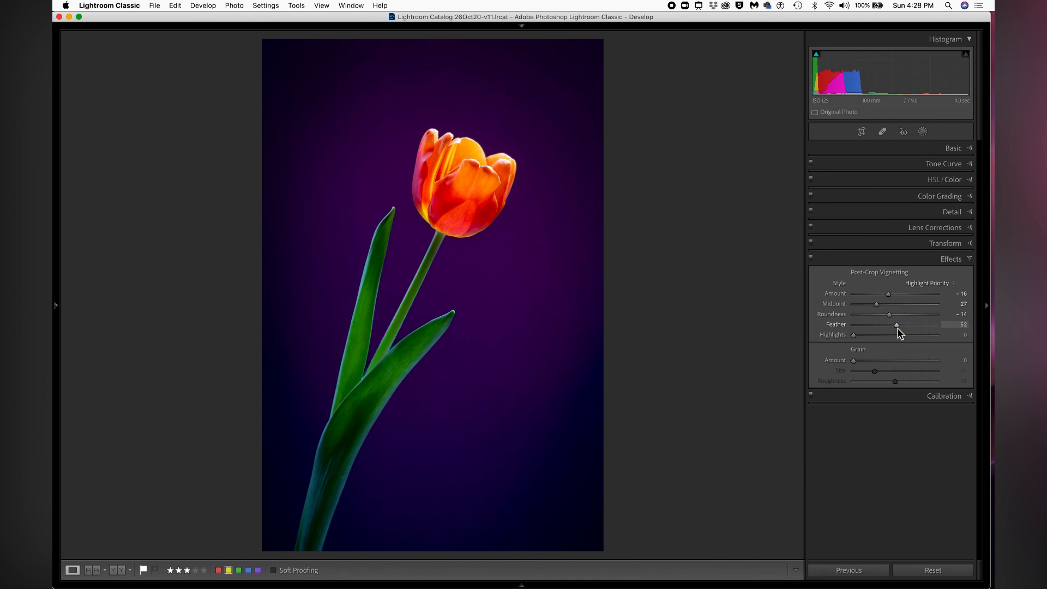
Step: Set the photo's global highlights to -17
left_click(960, 154)
left_click_drag(889, 274, 888, 274)
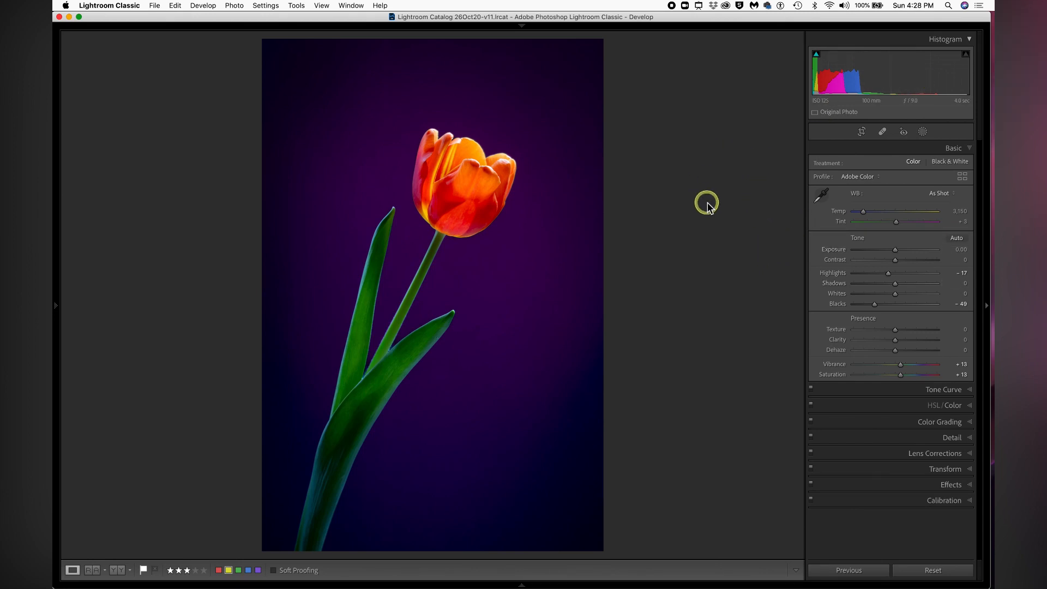
Step: Compare the photo before and after editing side by side, with the side panels hidden and the surroundings blacked out
key("y")
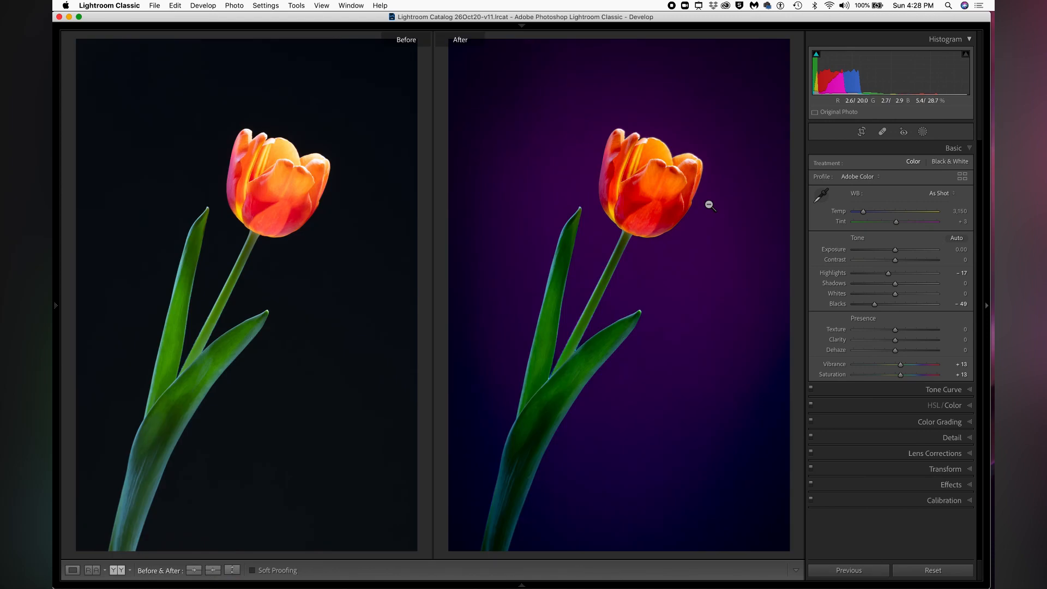
key("Tab")
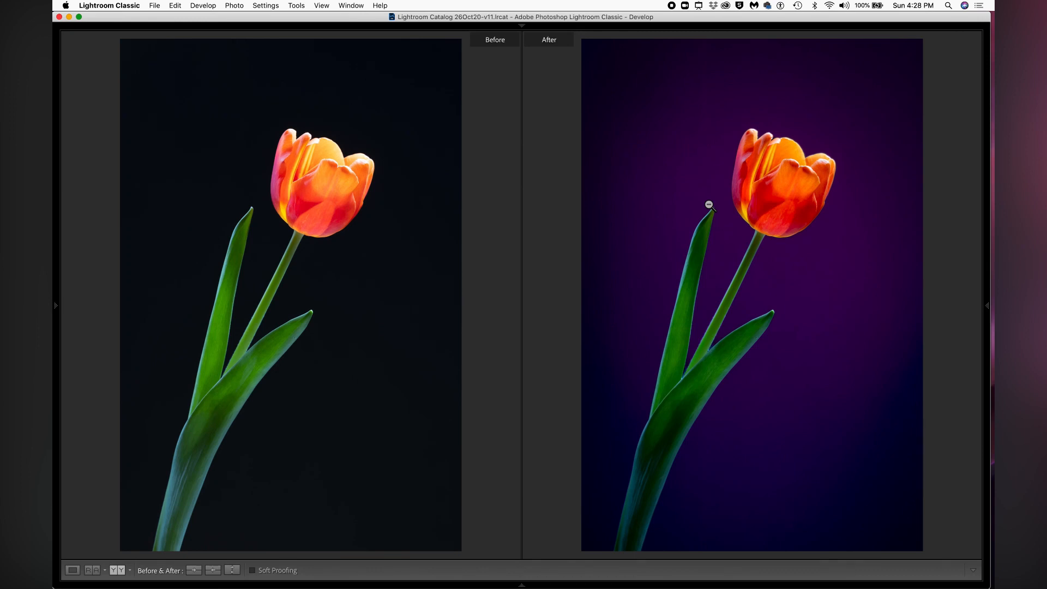
key("l")
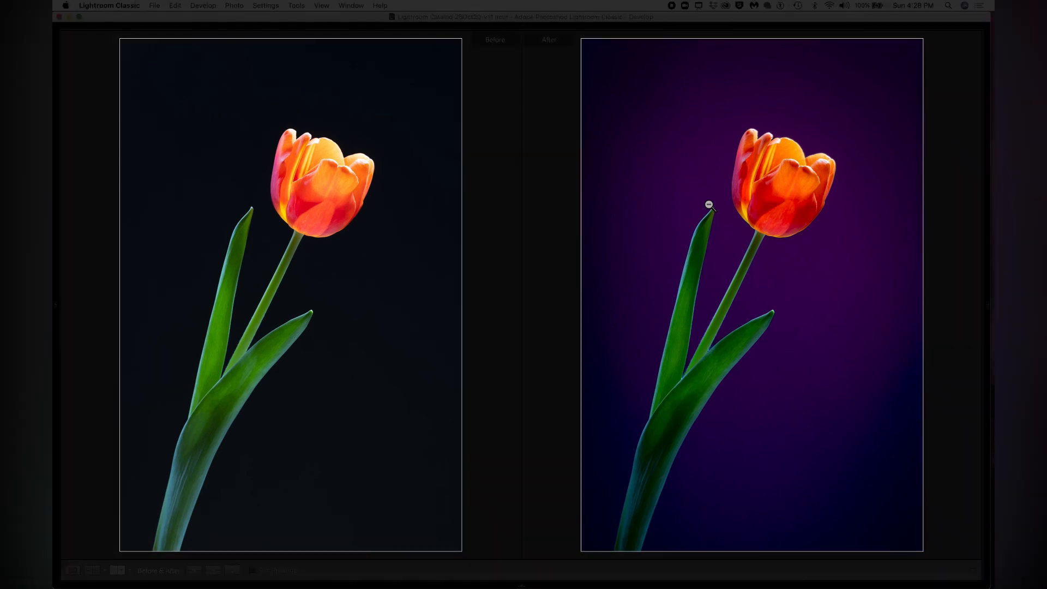
key("l")
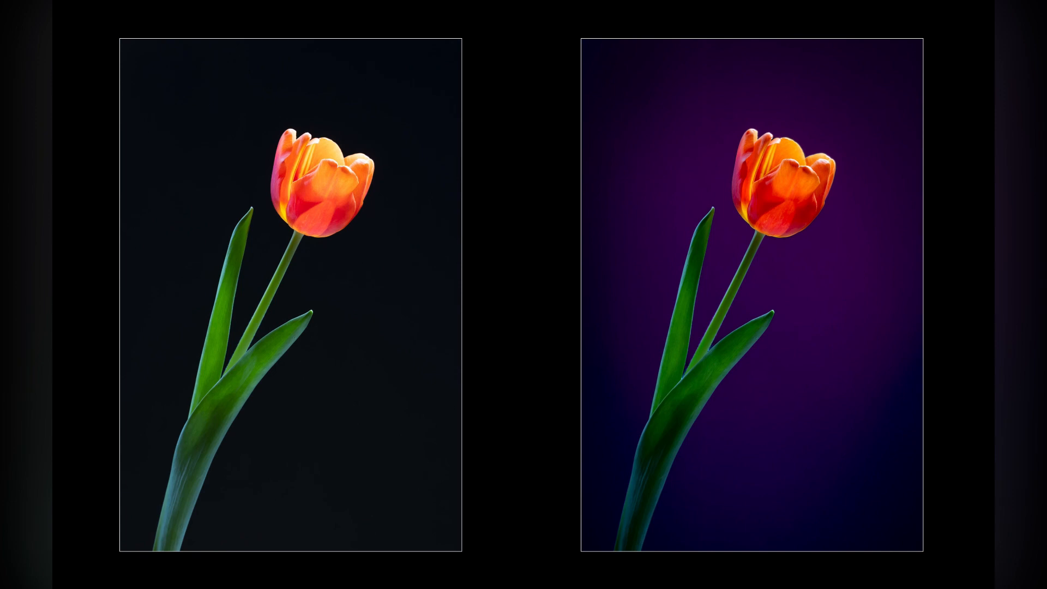